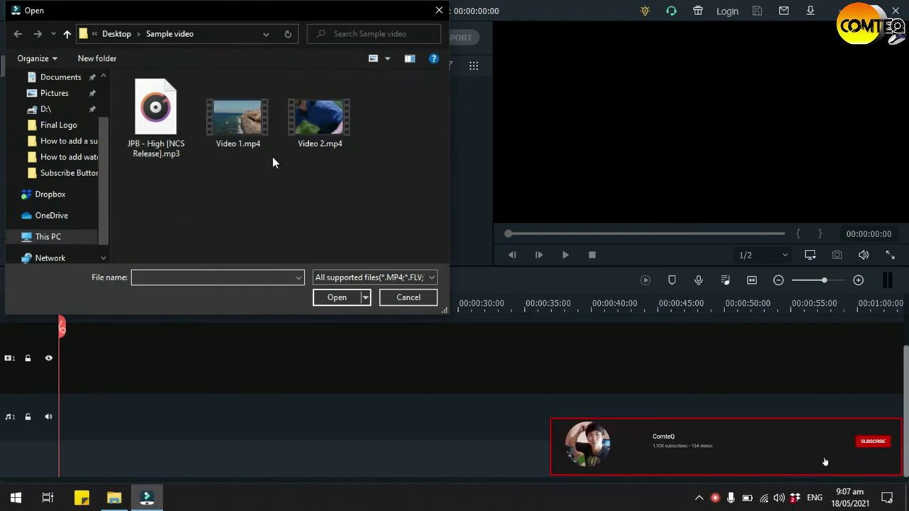
Import Video 1.mp4, Video 2.mp4 and JPB - High [NCS Release].mp3 from the Sample video folder into the project media
left_click(251, 125)
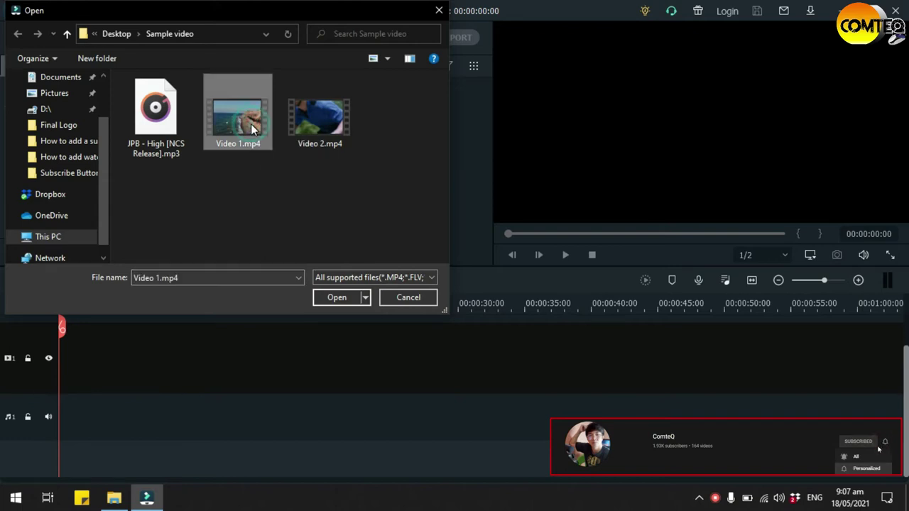
key("ctrl+a")
left_click(344, 297)
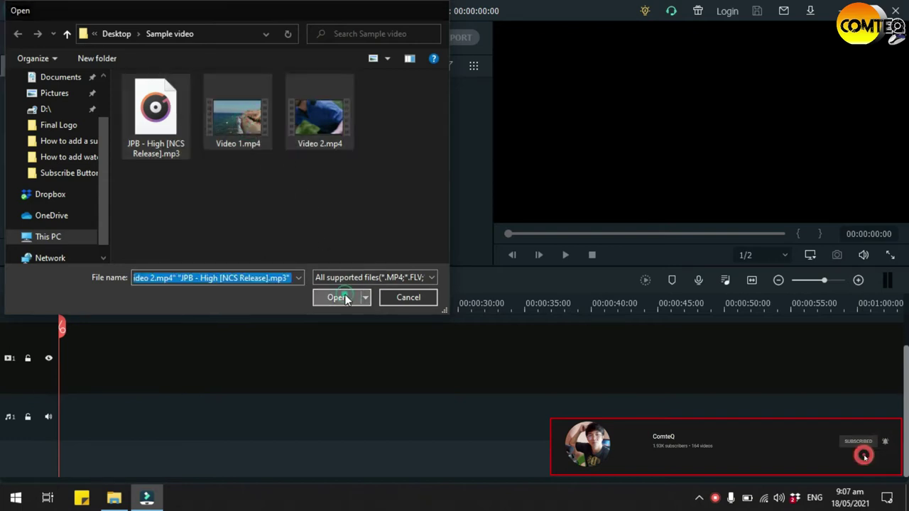
left_click(387, 222)
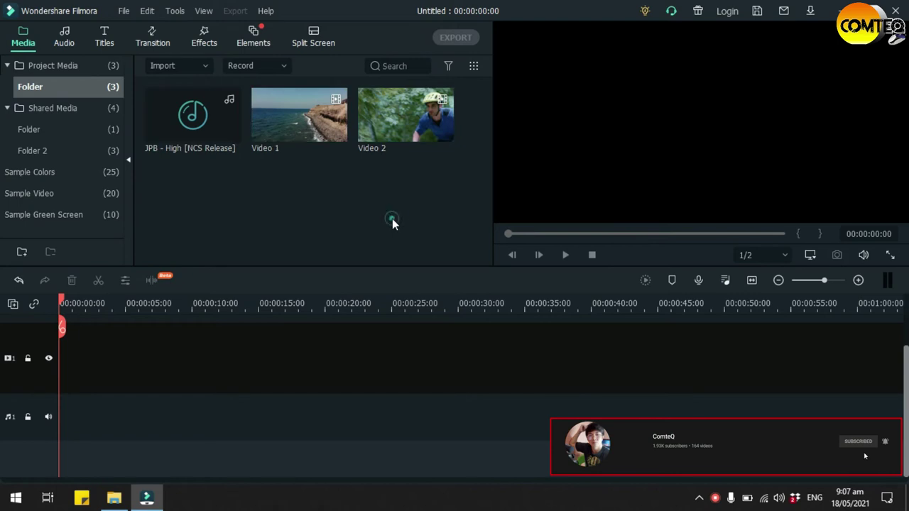
Place Video 1 and Video 2 back to back on the video track and the JPB - High music on the audio track
left_click_drag(315, 120, 61, 354)
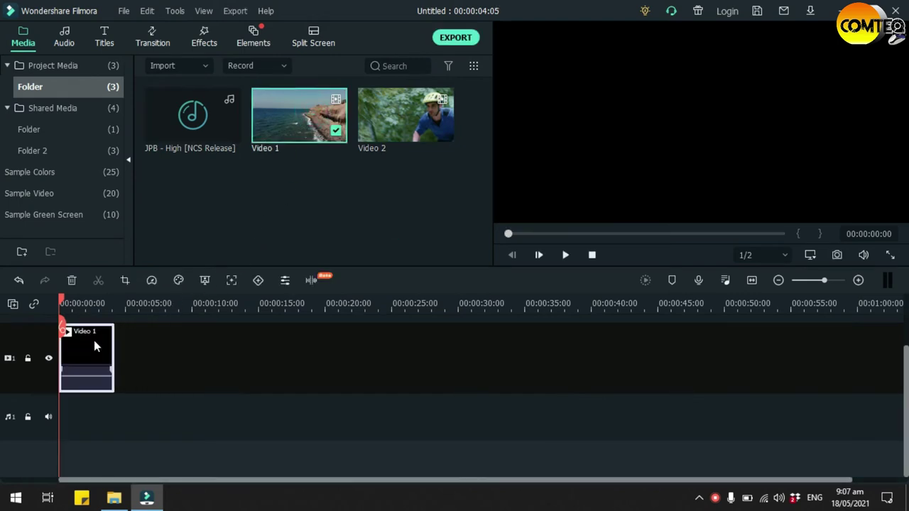
left_click_drag(401, 123, 127, 346)
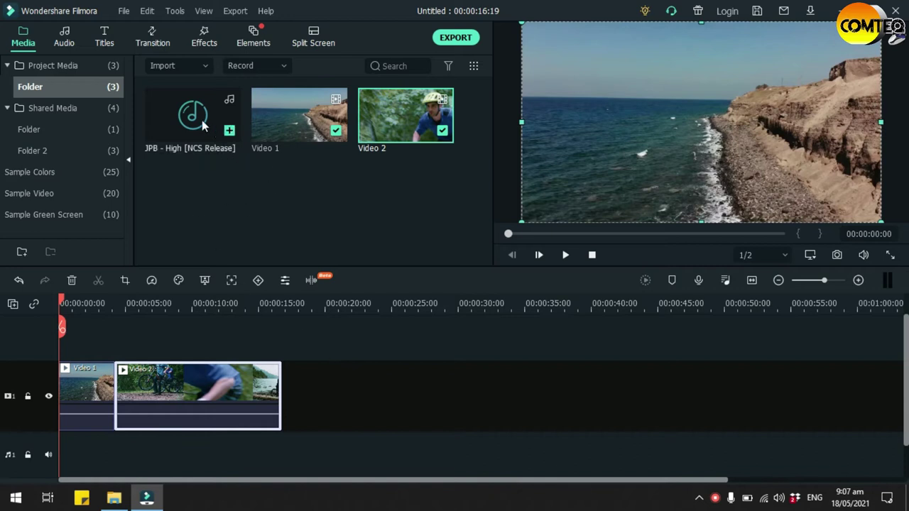
left_click_drag(162, 119, 63, 401)
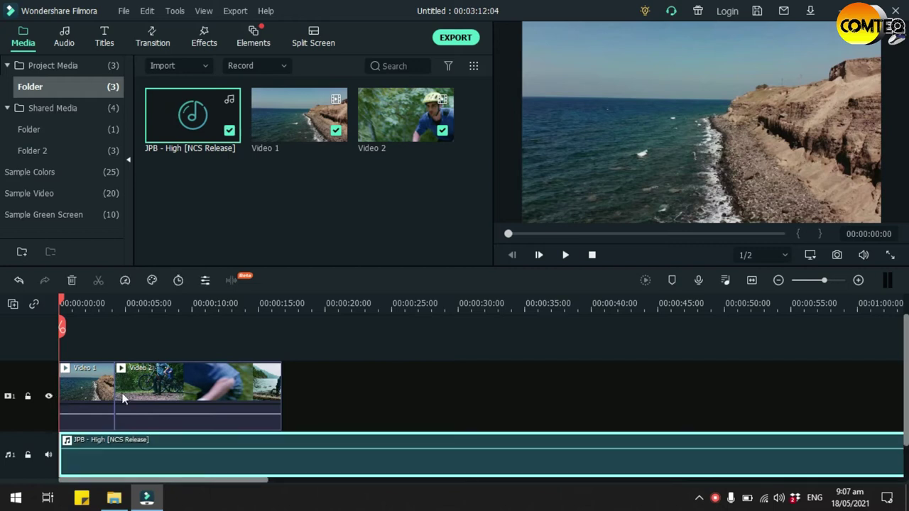
left_click(409, 382)
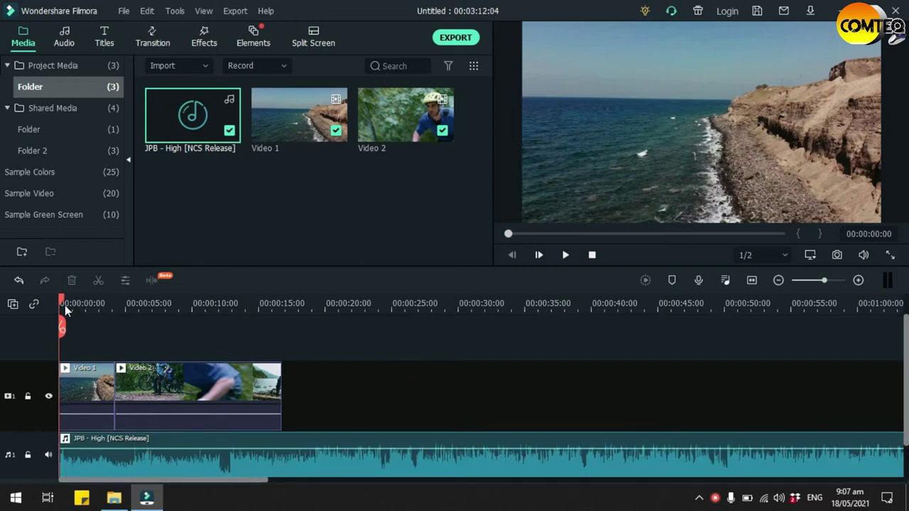
Split the music at the end of Video 2 and delete the remaining audio after the cut
left_click_drag(63, 304, 280, 461)
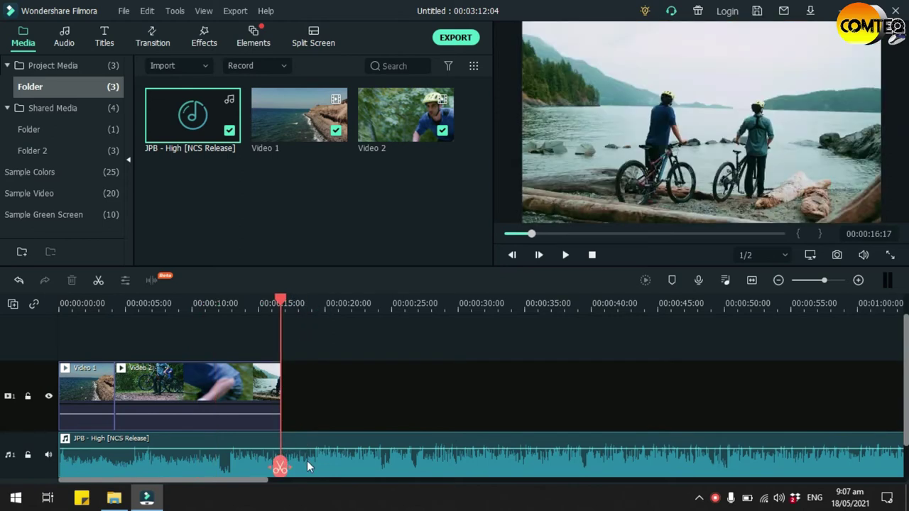
scroll(530, 380, "down", 2)
scroll(374, 441, "up", 2)
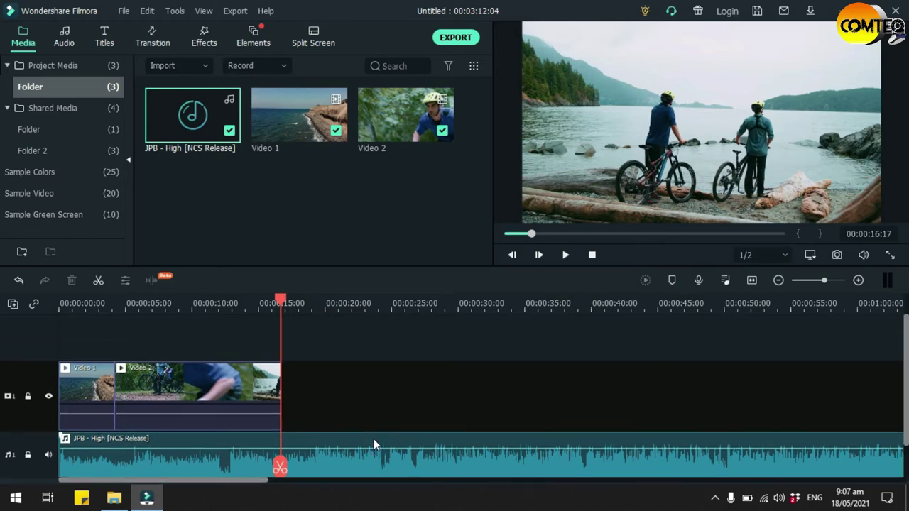
left_click(281, 469)
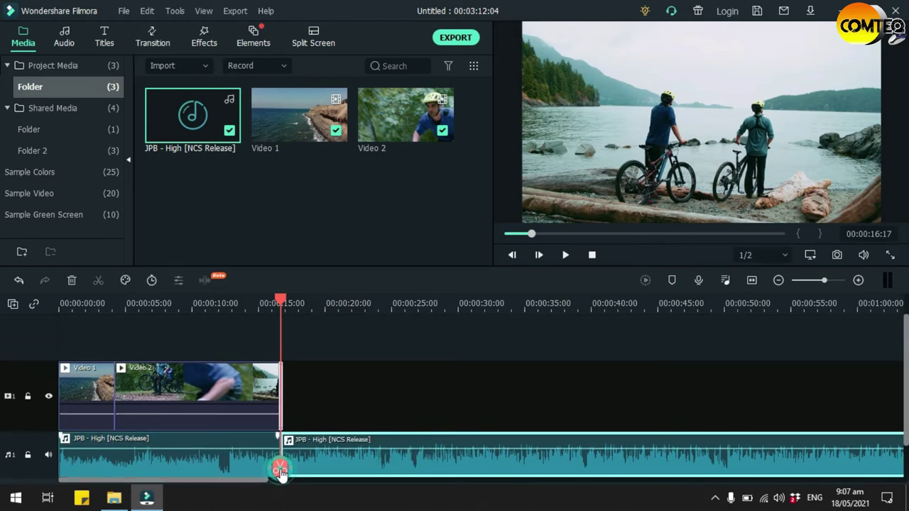
right_click(393, 462)
left_click(430, 227)
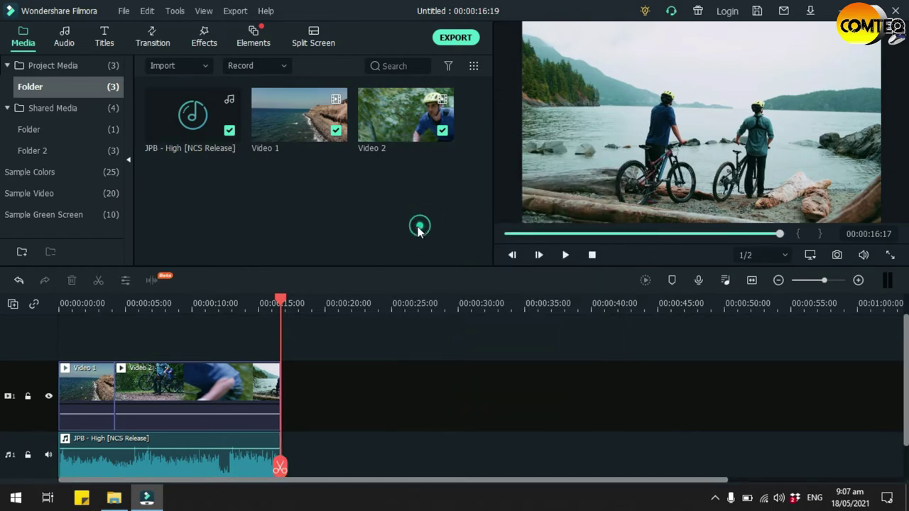
Add the Title 2 template on a track above the start of Video 2 and lengthen it to about 9 seconds
left_click(105, 42)
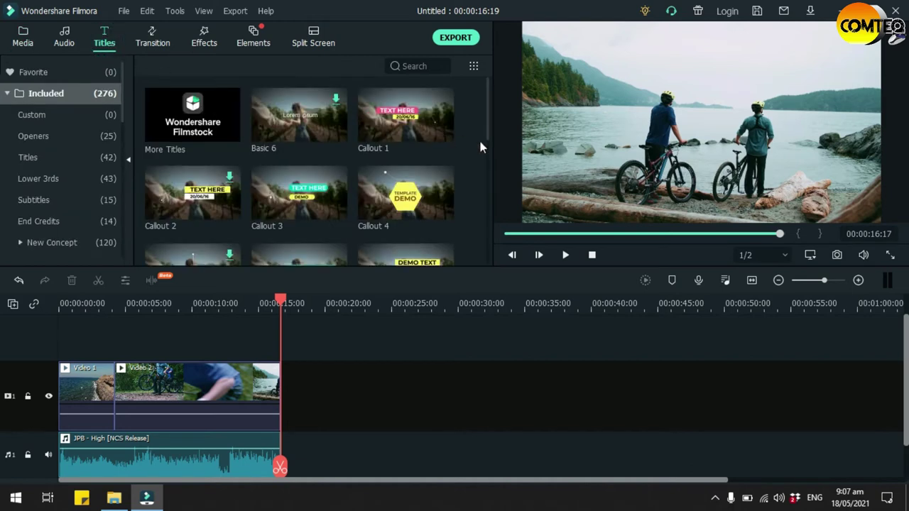
scroll(473, 148, "down", 3)
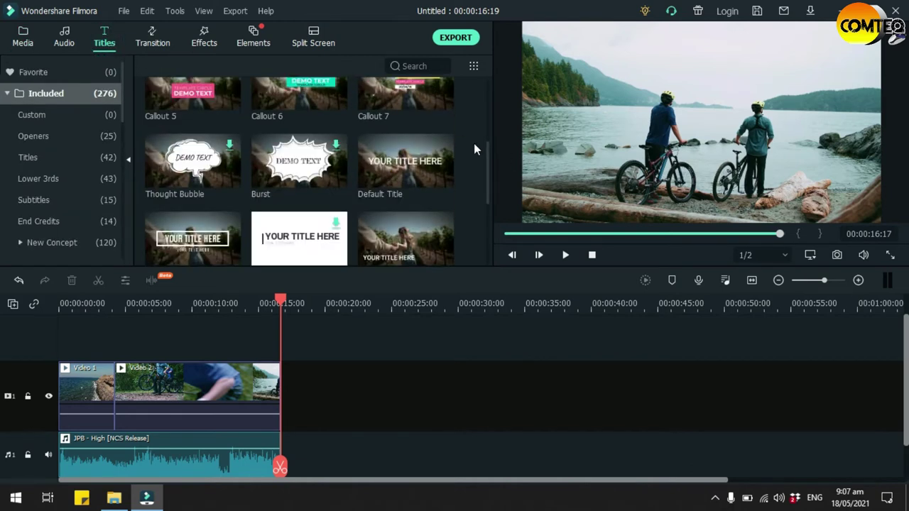
scroll(475, 148, "down", 5)
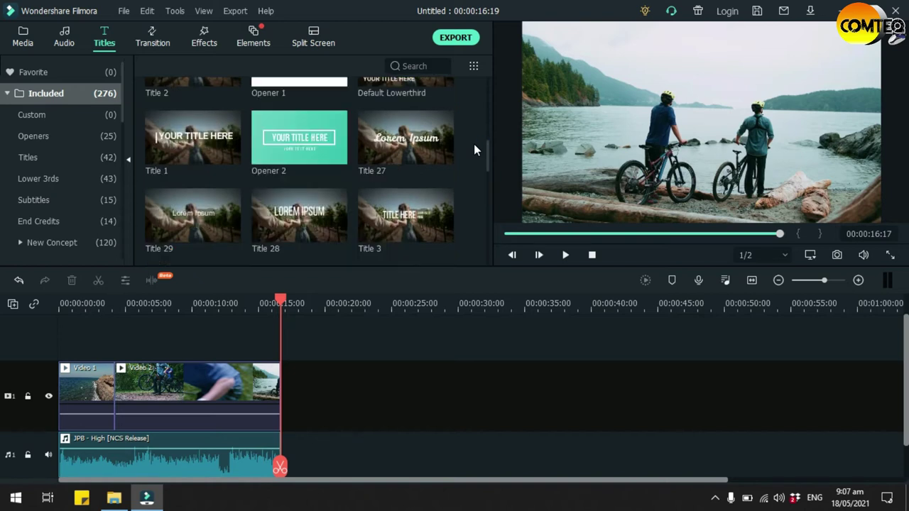
scroll(323, 227, "up", 5)
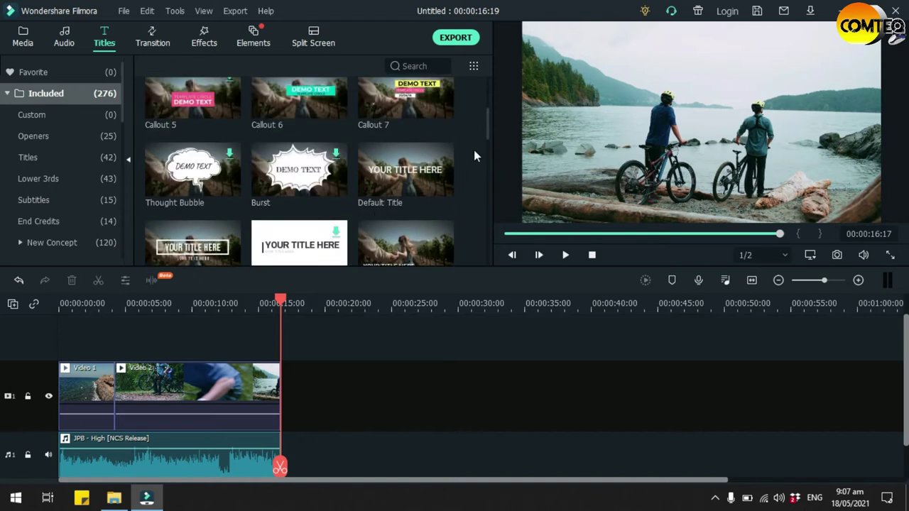
right_click(487, 129)
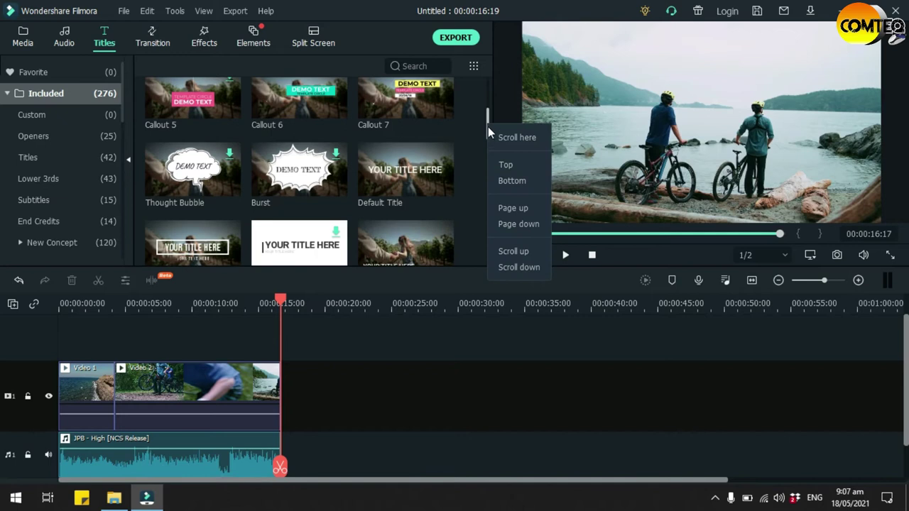
left_click(475, 111)
left_click_drag(488, 120, 489, 144)
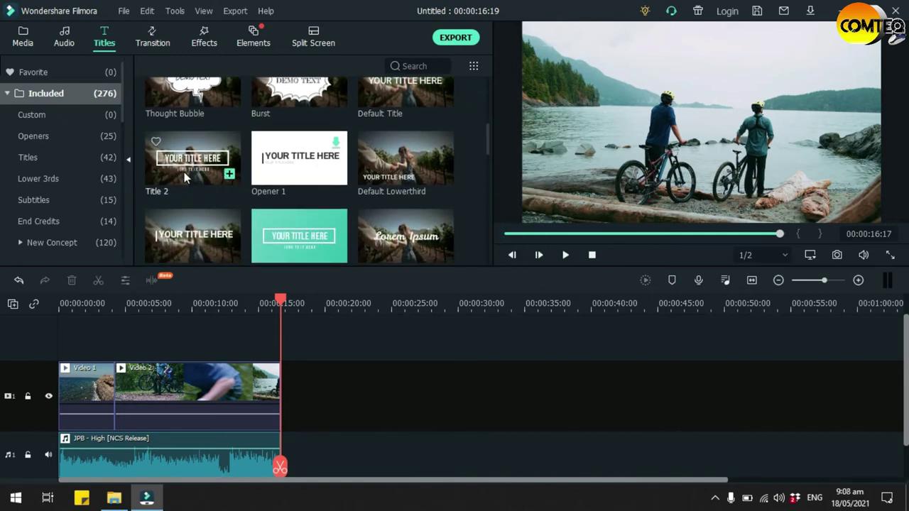
left_click_drag(195, 153, 118, 336)
left_click_drag(181, 378, 236, 382)
Play the project from the beginning to preview the title over the clips
left_click(56, 338)
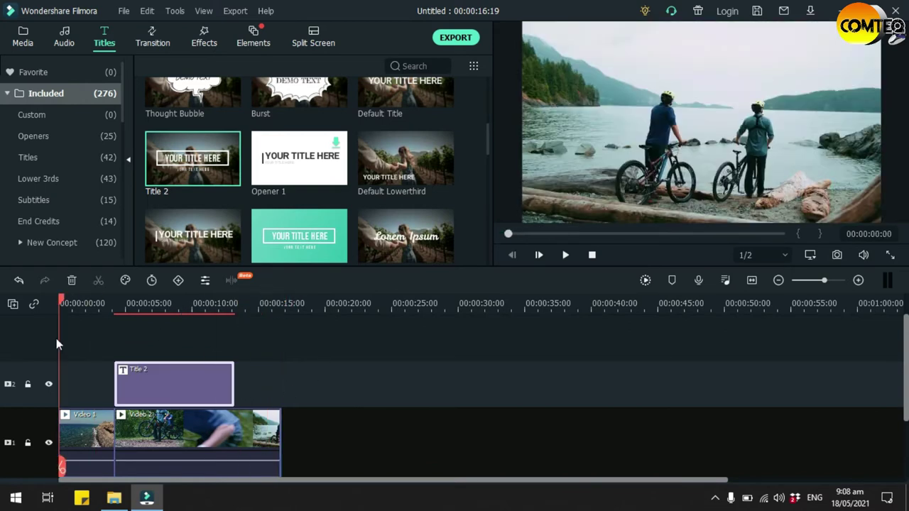
left_click(570, 257)
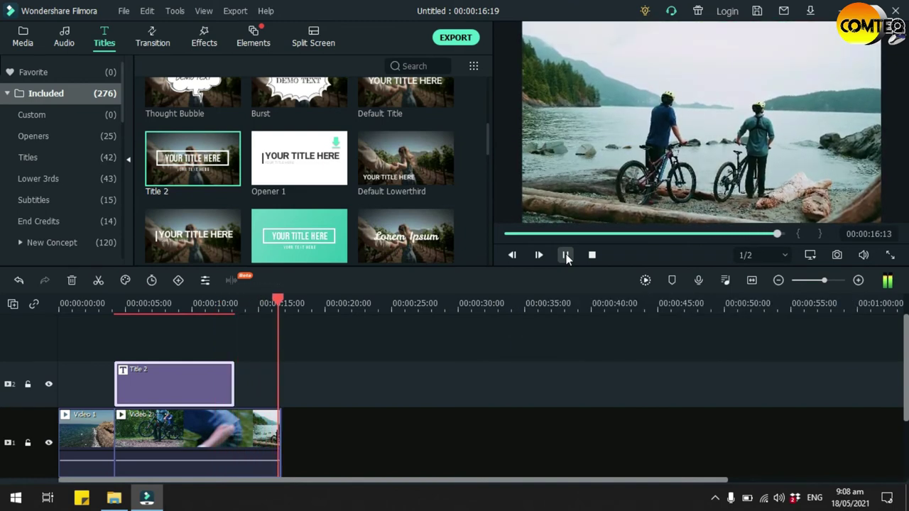
scroll(564, 318, "down", 1)
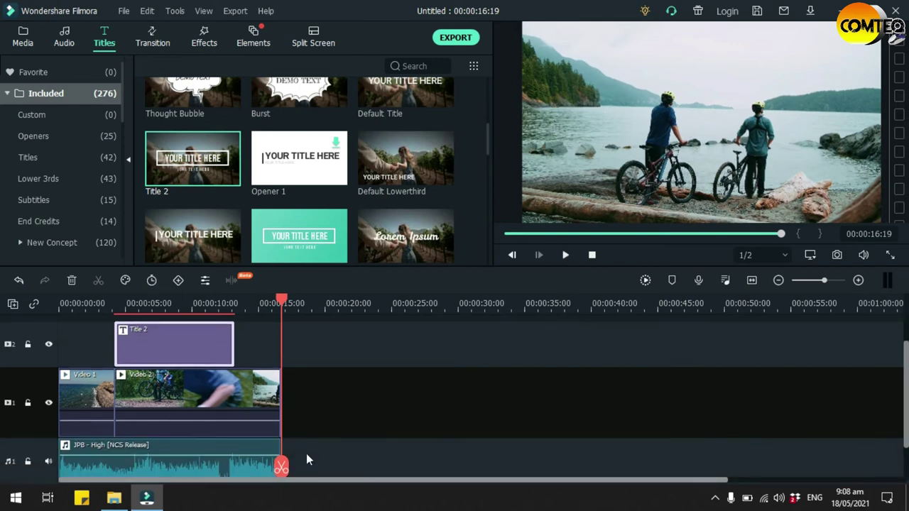
Replace the main text of the Title 2 clip with "HOW TO ADD TITLE"
double_click(169, 356)
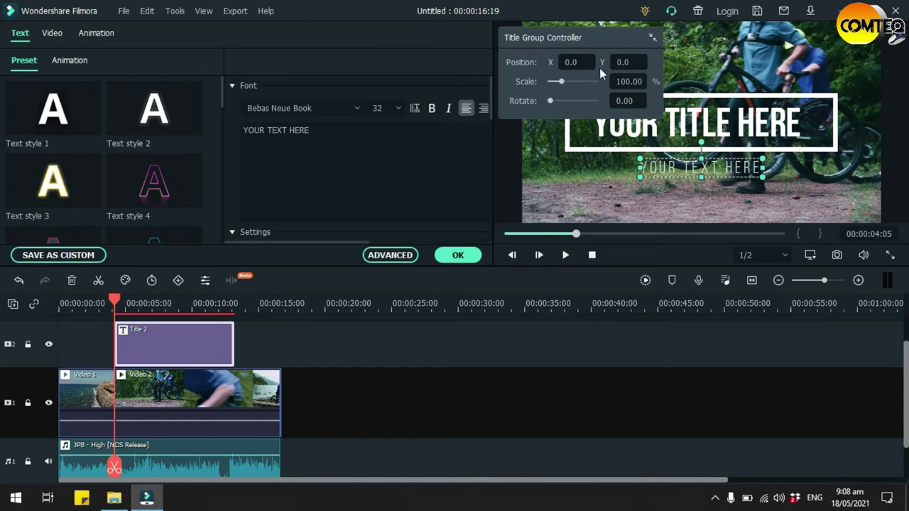
left_click(650, 39)
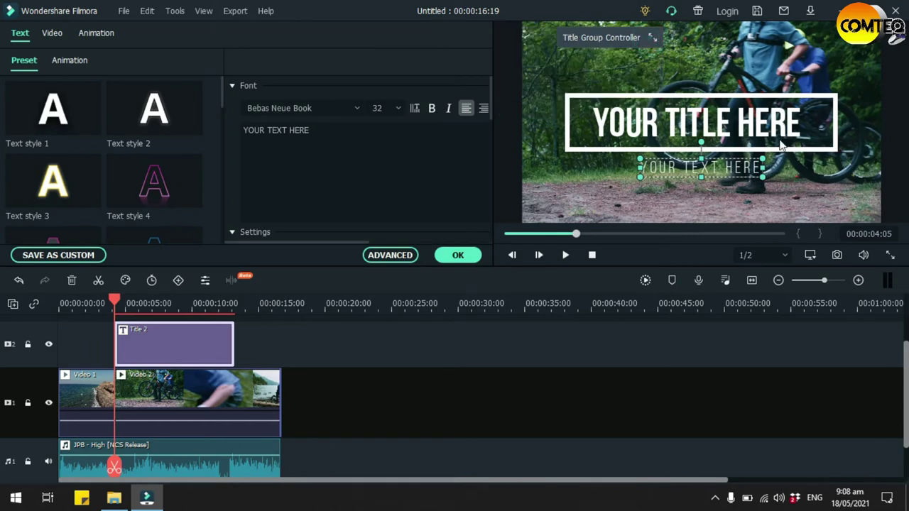
left_click(800, 132)
left_click(398, 152)
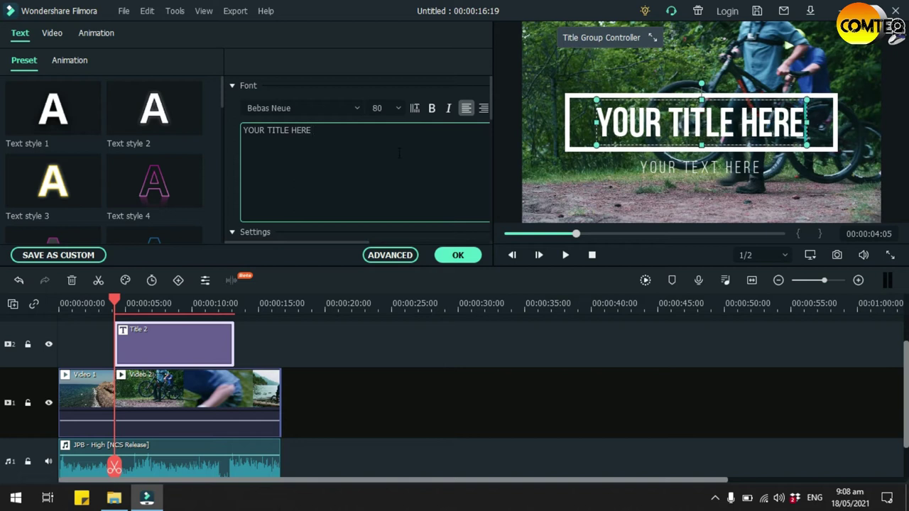
key("BackSpace")
key("BackSpace")
key("BackSpace")
key("BackSpace")
key("BackSpace")
key("BackSpace")
key("BackSpace")
key("BackSpace")
key("BackSpace")
key("BackSpace")
key("BackSpace")
key("BackSpace")
key("BackSpace")
key("BackSpace")
key("BackSpace")
key("BackSpace")
type("h")
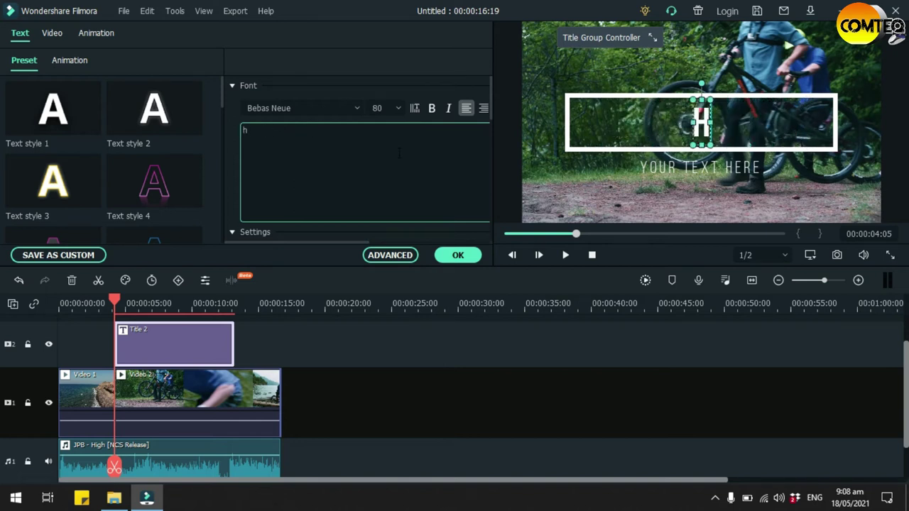
key("BackSpace")
type("HOW TO ADD TITLE")
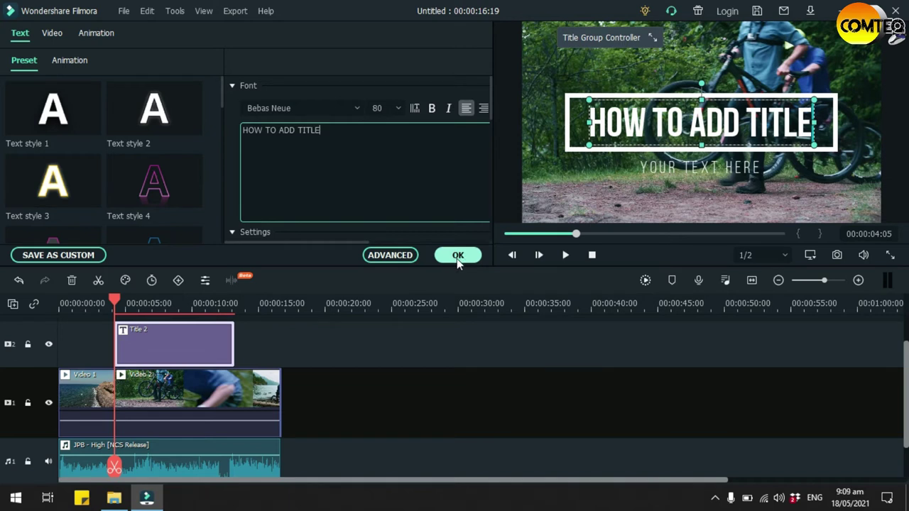
Set the text fill color of the "HOW TO ADD TITLE" text to cyan in the advanced text editor
left_click(395, 256)
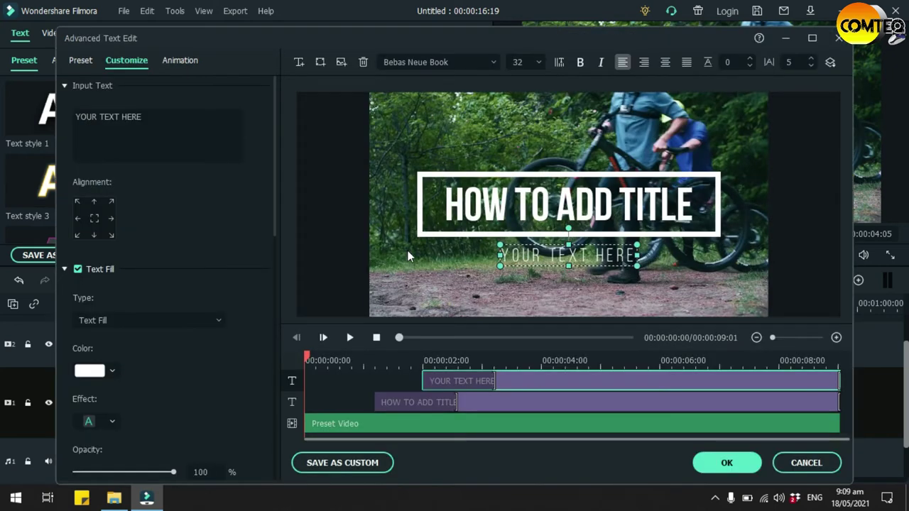
left_click(661, 215)
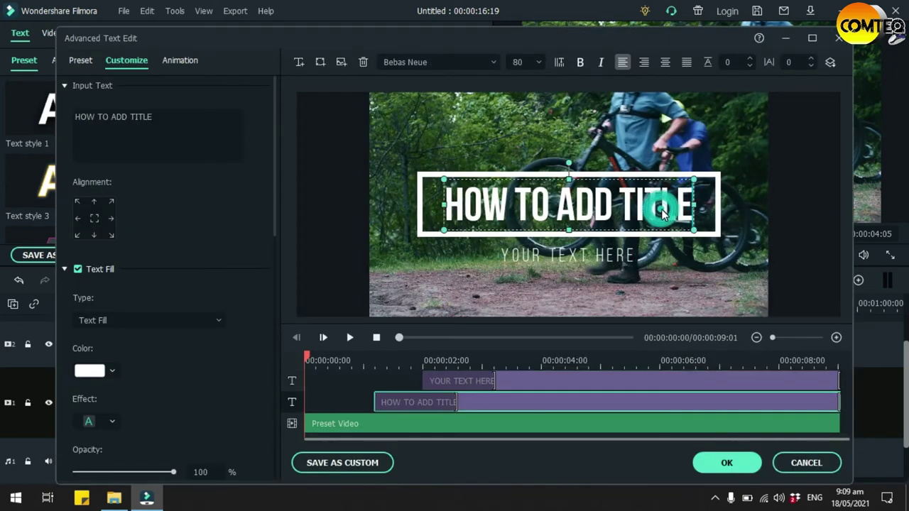
left_click_drag(274, 93, 274, 181)
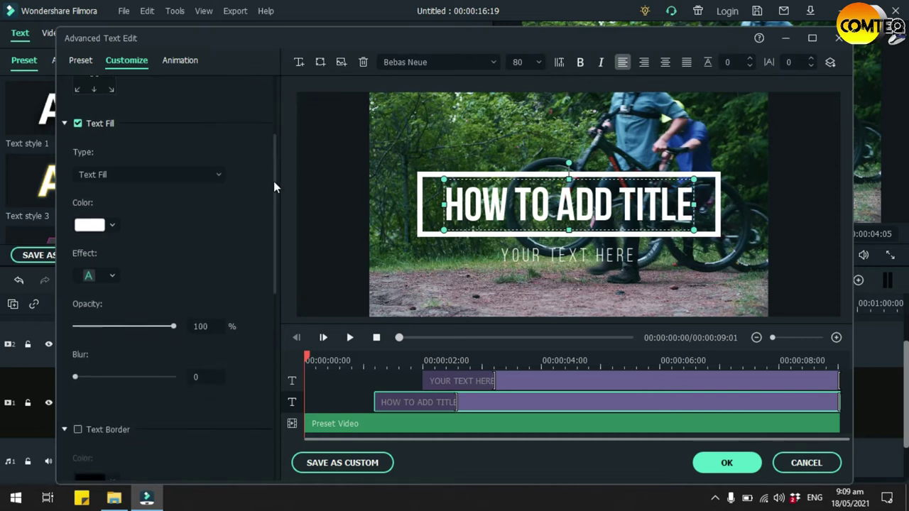
left_click(111, 227)
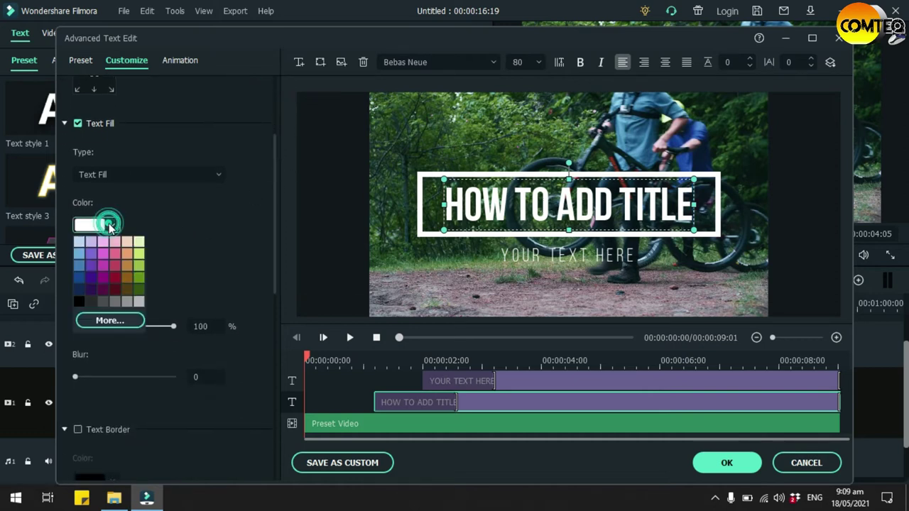
left_click(117, 323)
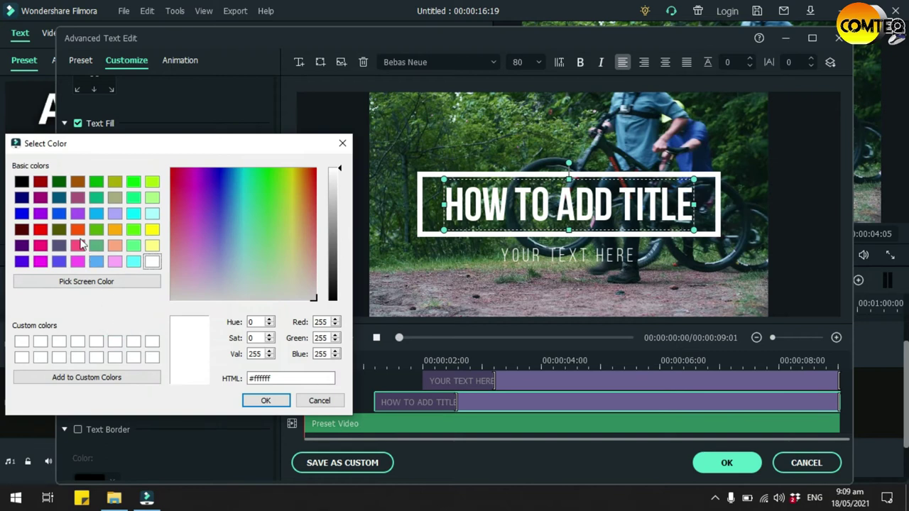
left_click(134, 213)
left_click(264, 400)
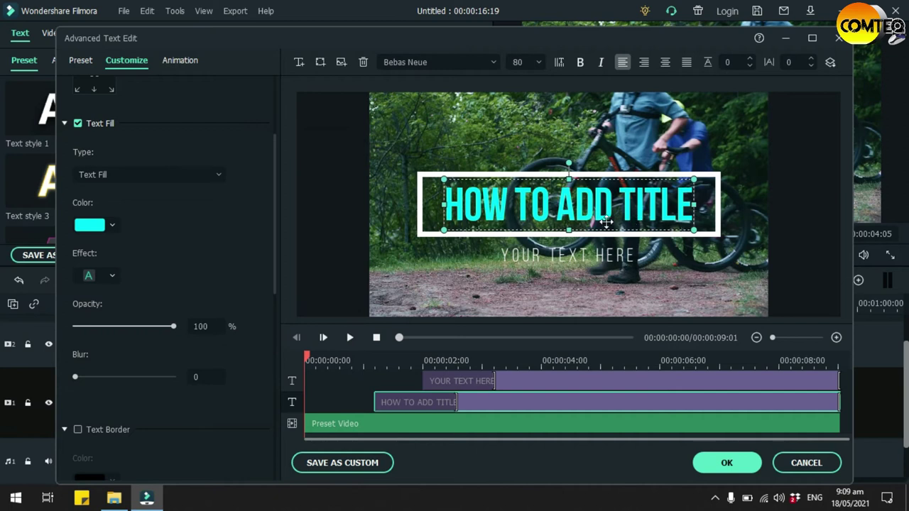
Try the first two text fill effects on the main title, and apply the last effect in the second row
left_click_drag(274, 154, 242, 174)
left_click(111, 204)
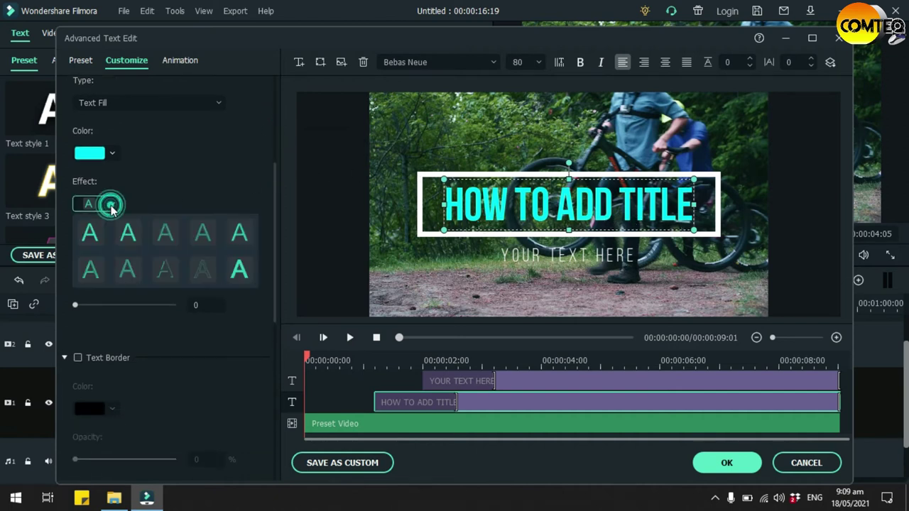
left_click(88, 234)
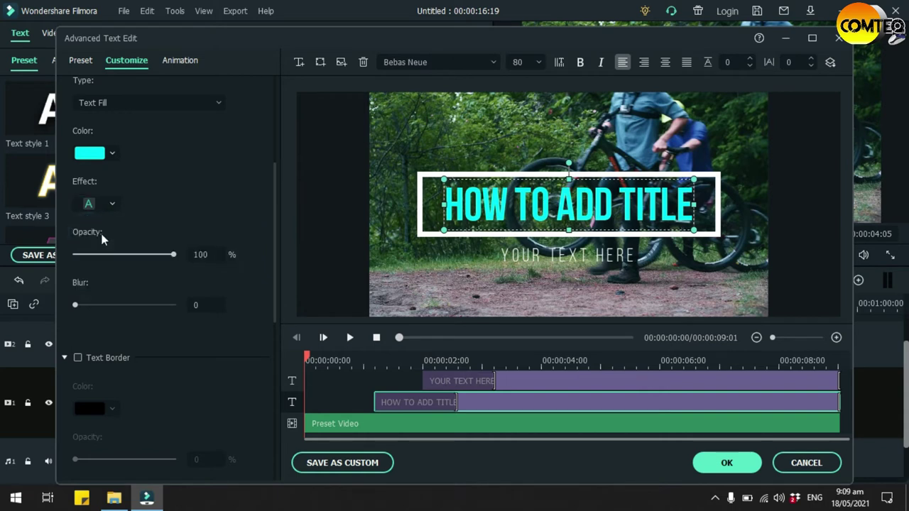
left_click(113, 204)
left_click(128, 233)
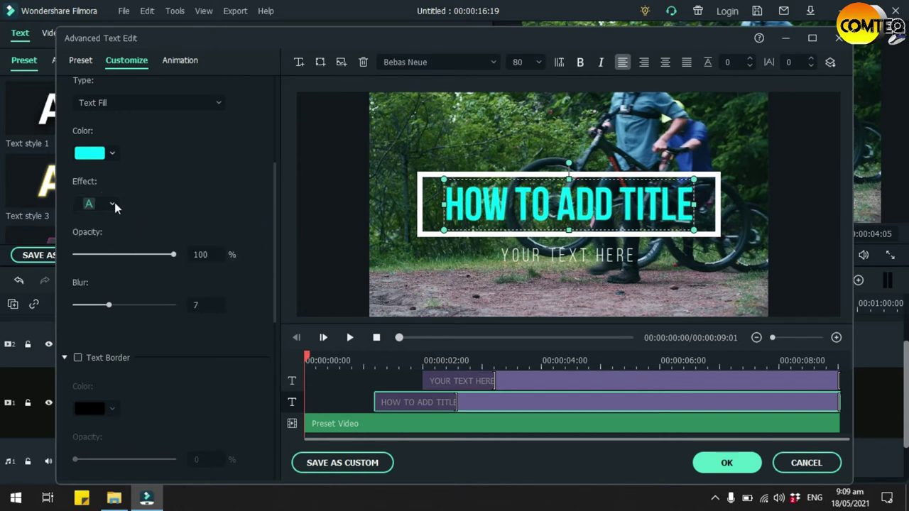
left_click(114, 204)
left_click(240, 269)
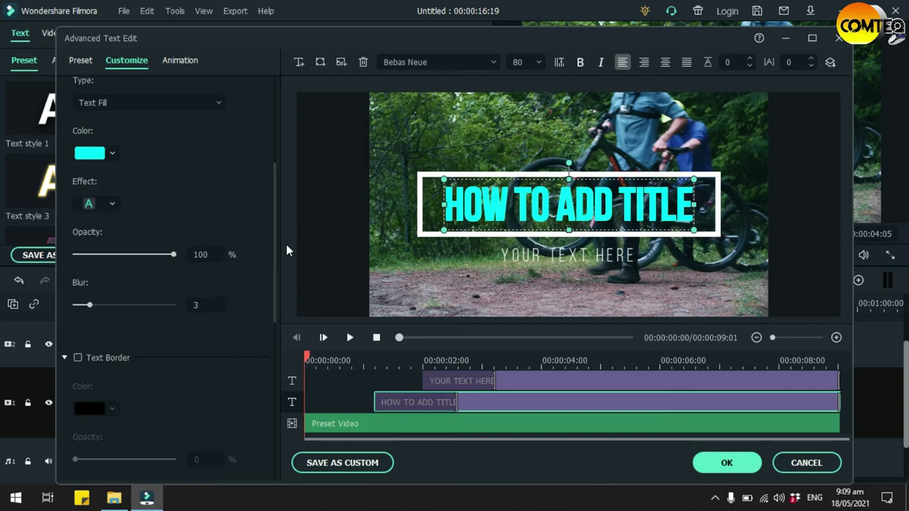
Try the second text fill effect of each row on the main title, and restore the last effect in the second row
left_click(114, 204)
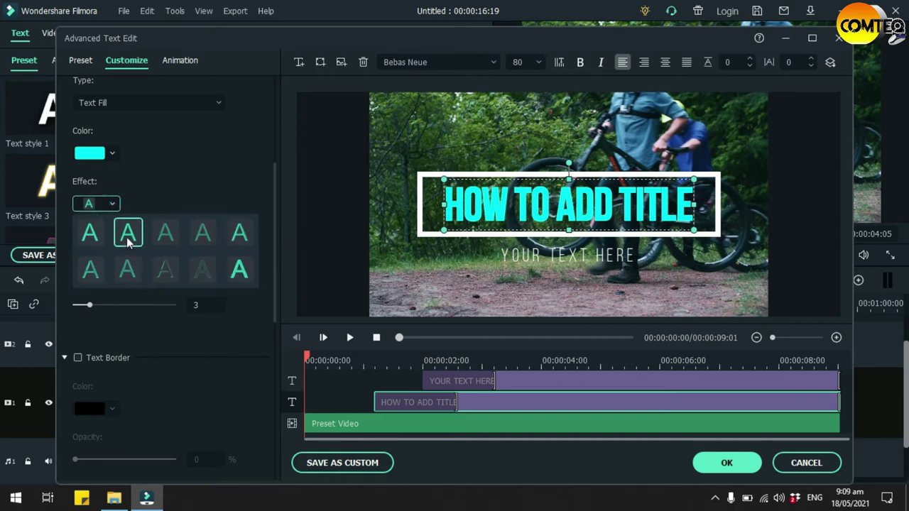
left_click(128, 233)
left_click(112, 204)
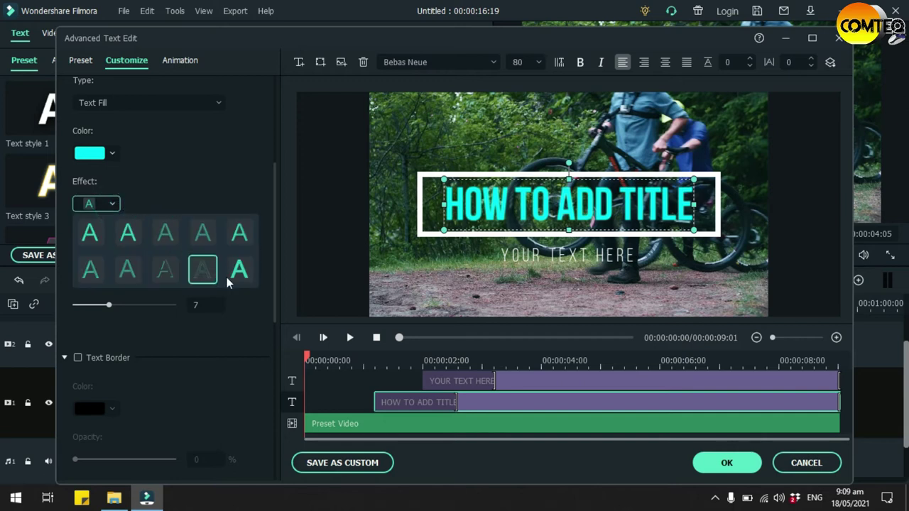
left_click(128, 270)
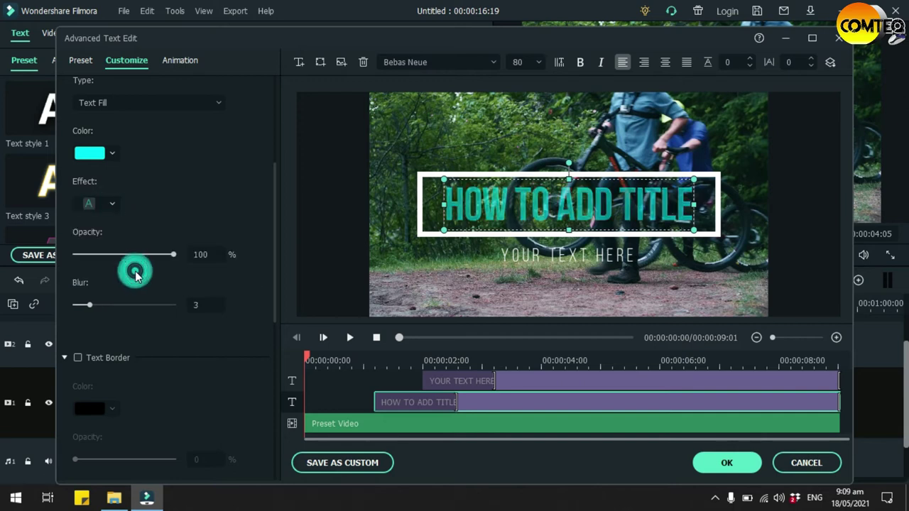
left_click(111, 205)
left_click(239, 270)
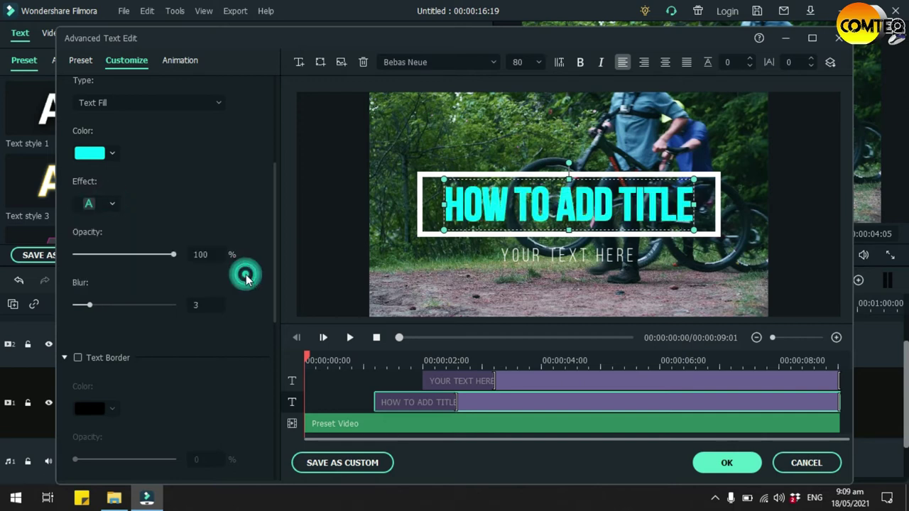
Set the text fill opacity of "HOW TO ADD TITLE" to 87% and its blur to 1
scroll(275, 192, "down", 2)
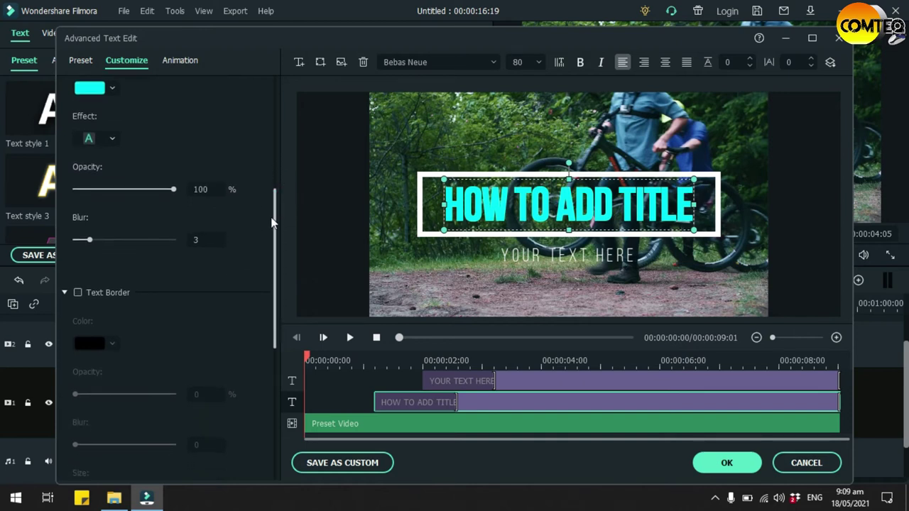
left_click_drag(174, 184, 161, 201)
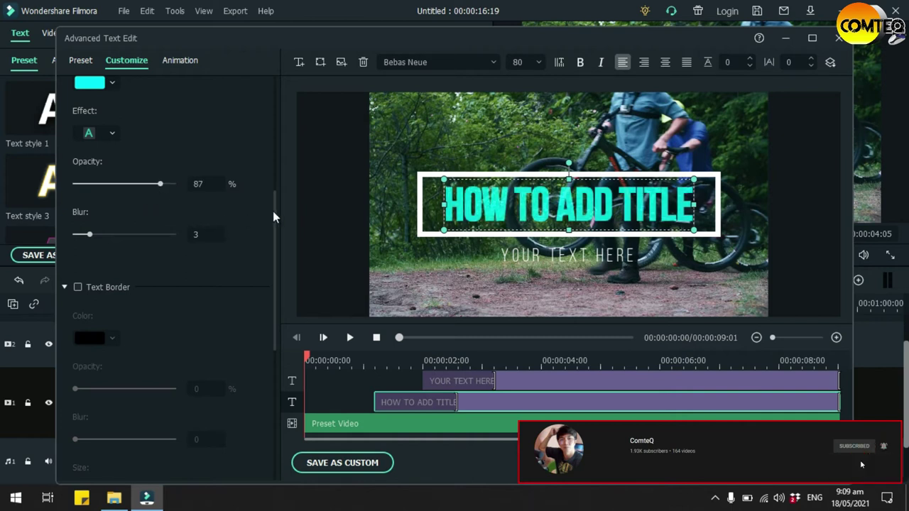
scroll(274, 213, "down", 1)
left_click_drag(89, 203, 84, 215)
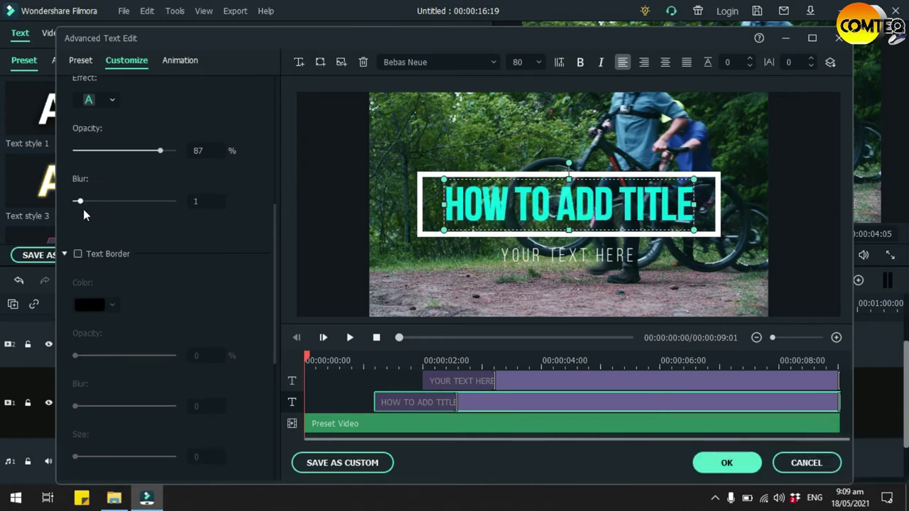
Enable the text border on "HOW TO ADD TITLE" and set its color to white (#ffffff)
left_click(78, 254)
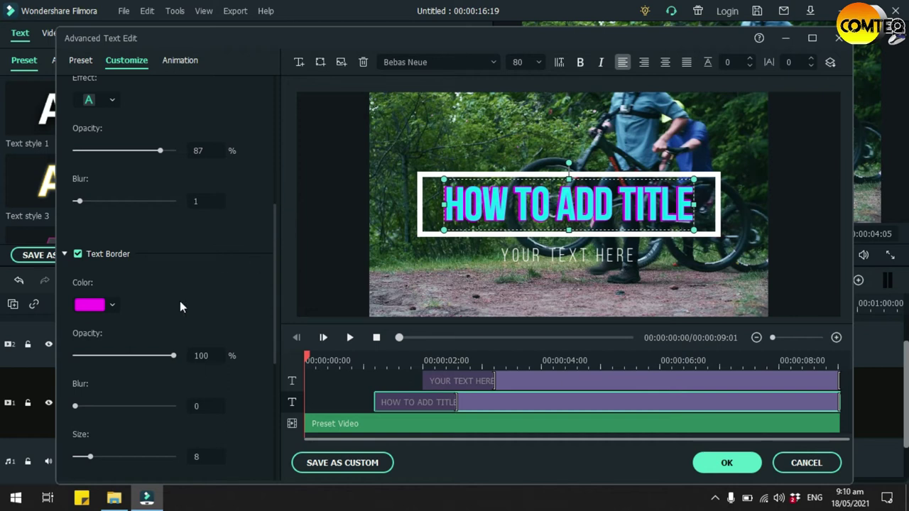
left_click(112, 304)
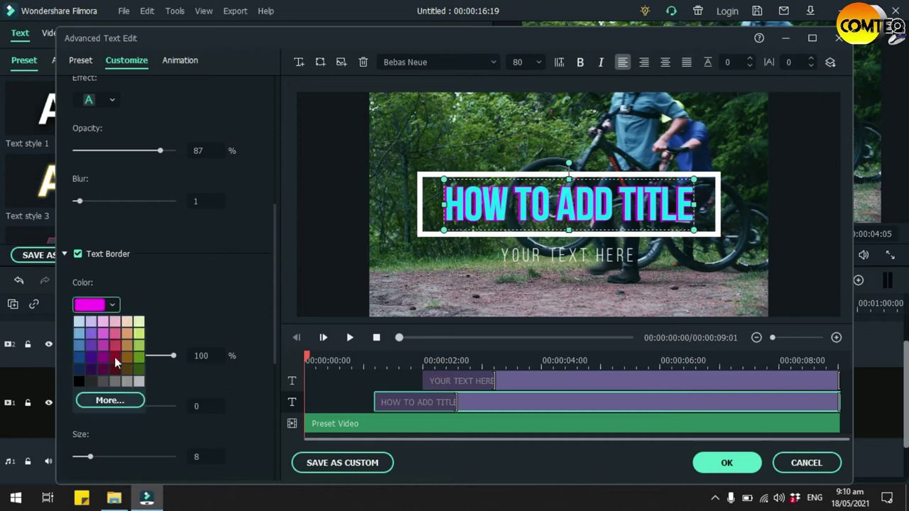
left_click(112, 403)
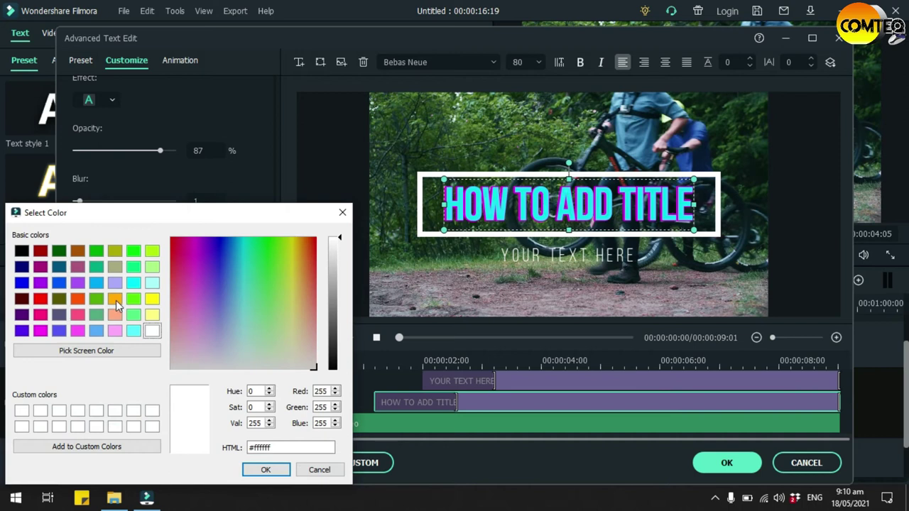
left_click(153, 331)
left_click(264, 472)
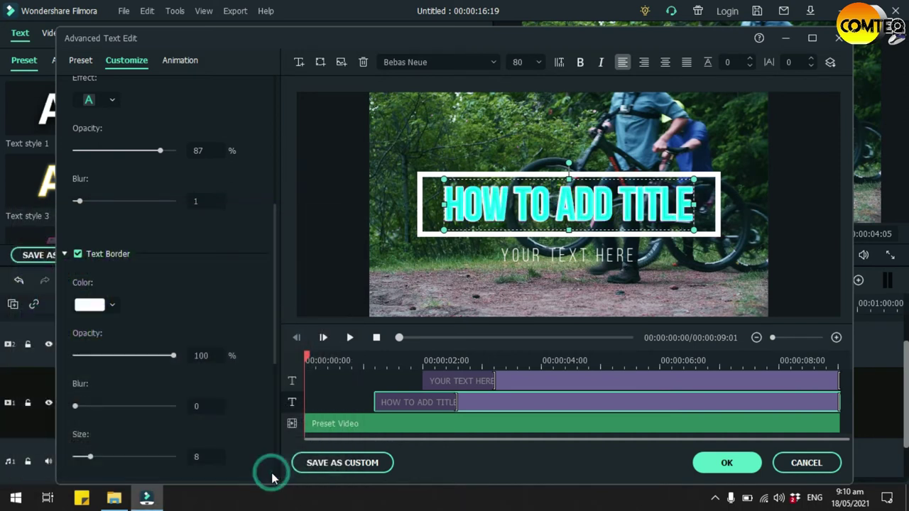
Set the main title's text border opacity to 100% and its size to 9
left_click_drag(275, 290, 292, 311)
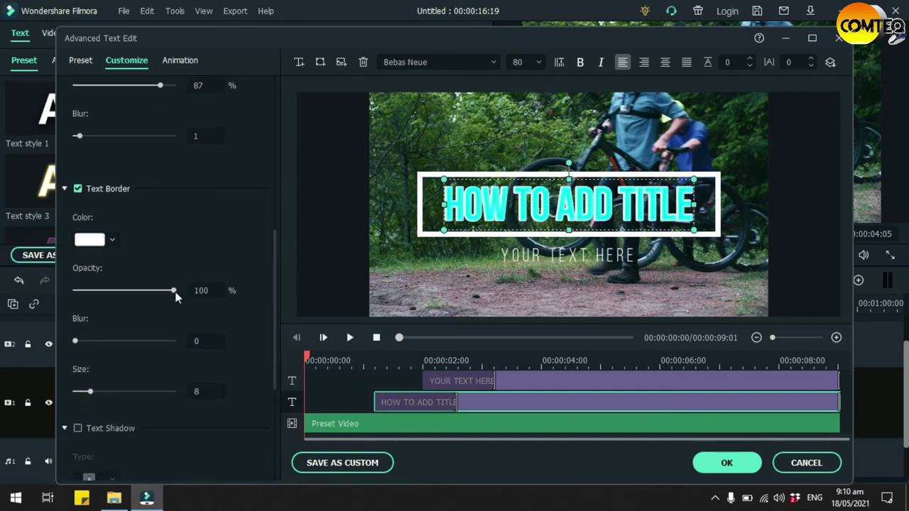
mouse_move(167, 291)
left_mouse_down()
mouse_move(123, 294)
mouse_move(173, 298)
left_mouse_up()
left_click_drag(274, 253, 275, 284)
mouse_move(90, 309)
left_mouse_down()
mouse_move(118, 309)
mouse_move(93, 310)
left_mouse_up()
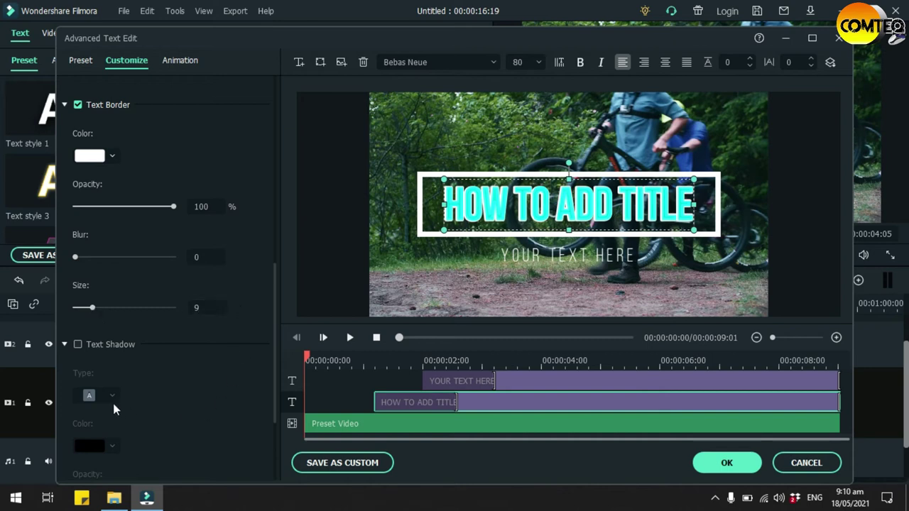
Enable the text shadow on "HOW TO ADD TITLE" and set its color to red (#ff0000)
left_click(77, 347)
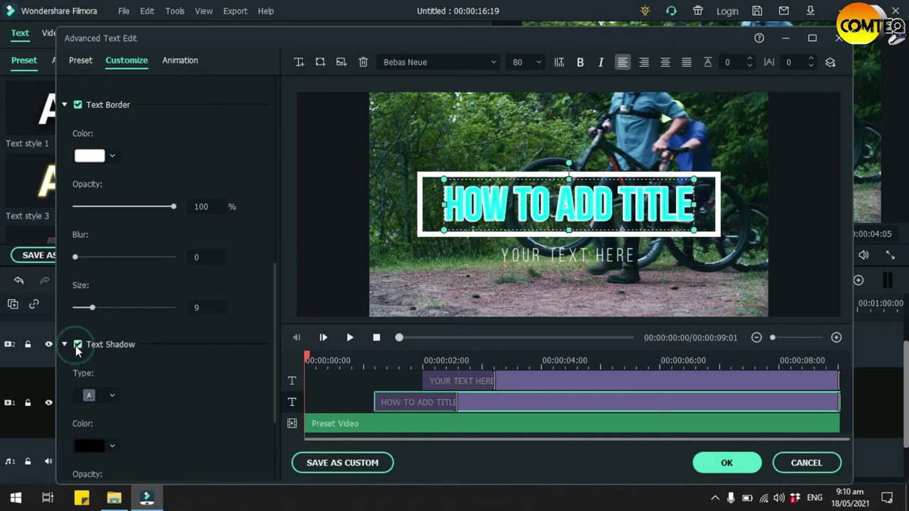
left_click_drag(274, 289, 274, 333)
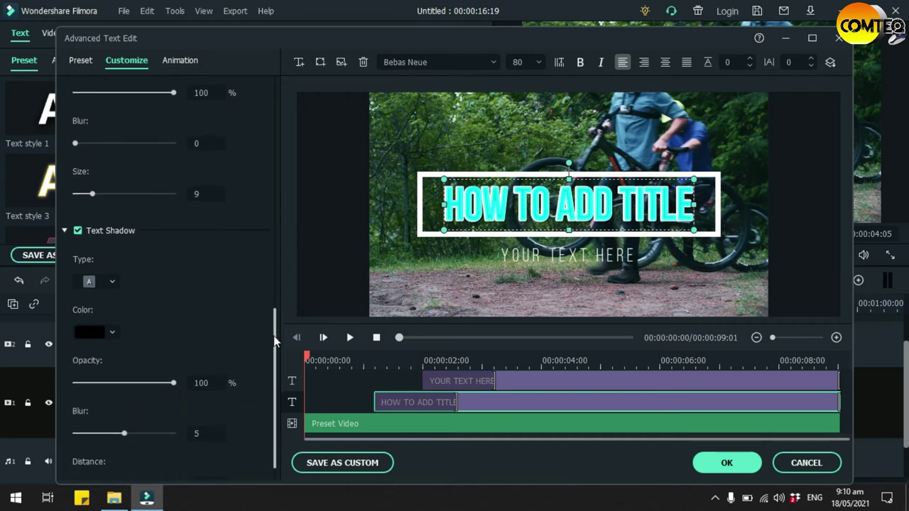
left_click(109, 331)
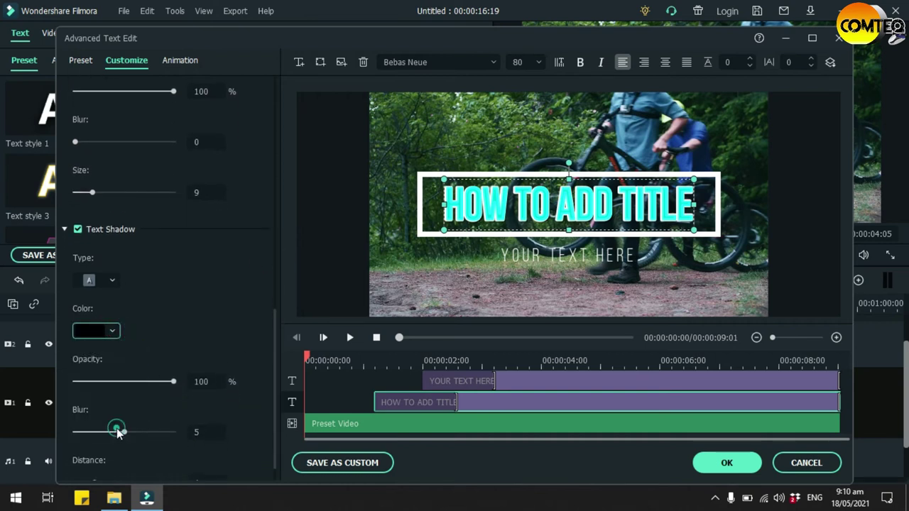
left_click(110, 427)
left_click(40, 300)
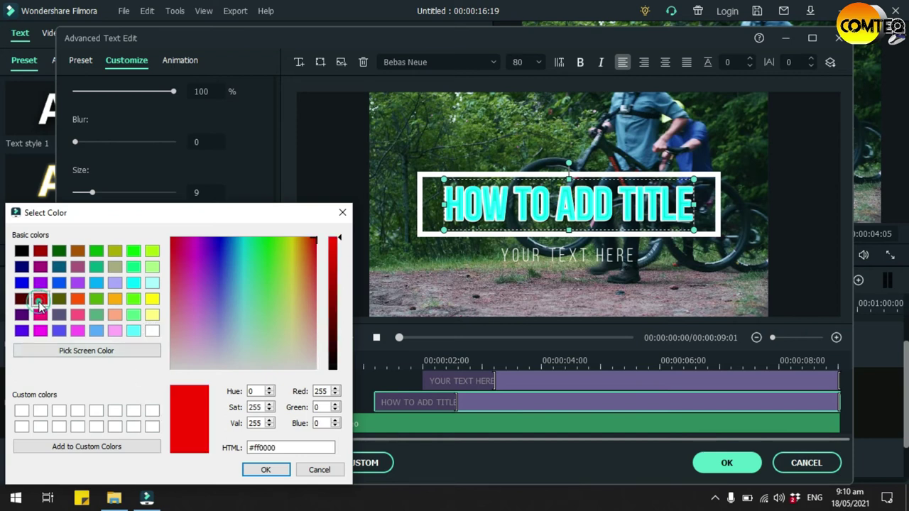
left_click(264, 470)
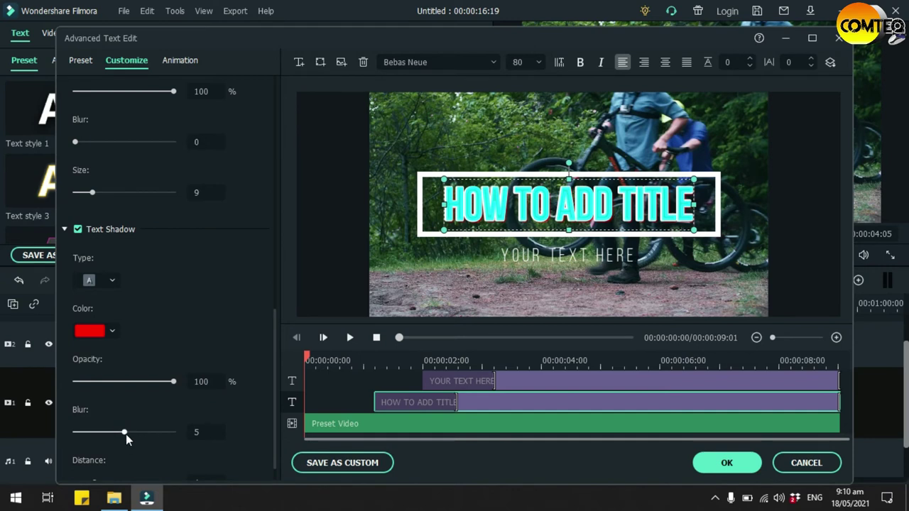
Set the main title's shadow distance to 6 and apply the advanced text edits
left_click(277, 336)
left_click_drag(467, 43, 466, 14)
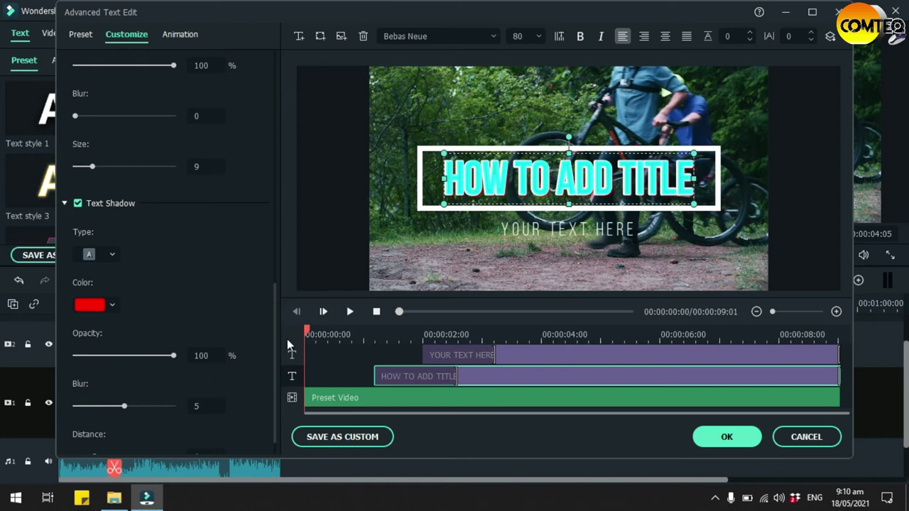
scroll(274, 313, "down", 1)
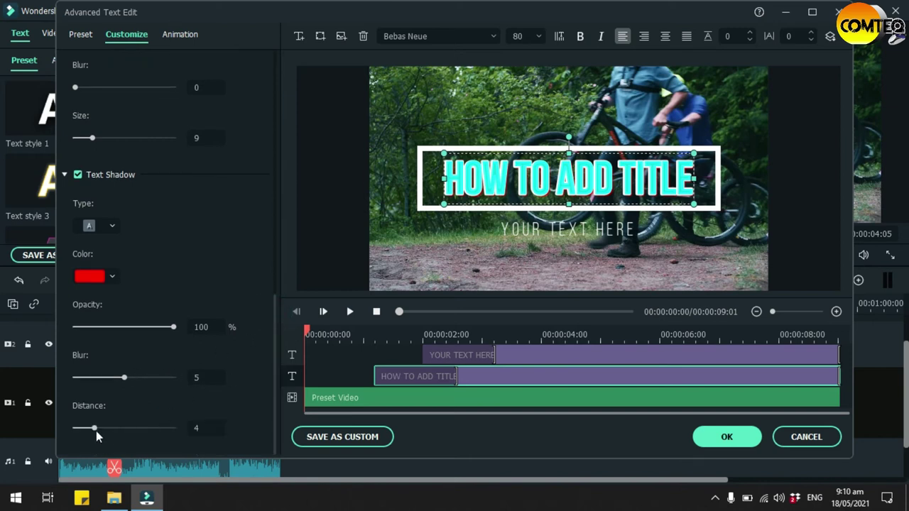
mouse_move(106, 430)
left_mouse_down()
mouse_move(126, 430)
mouse_move(111, 430)
left_mouse_up()
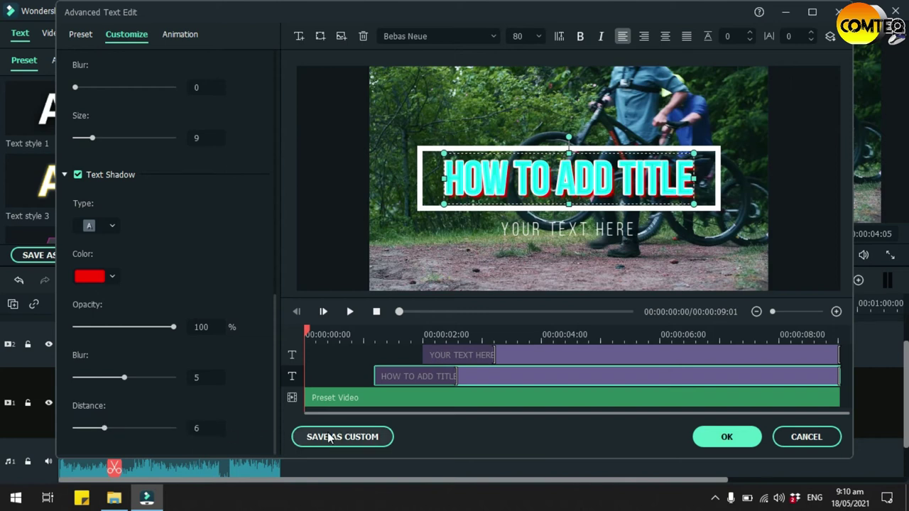
left_click(719, 436)
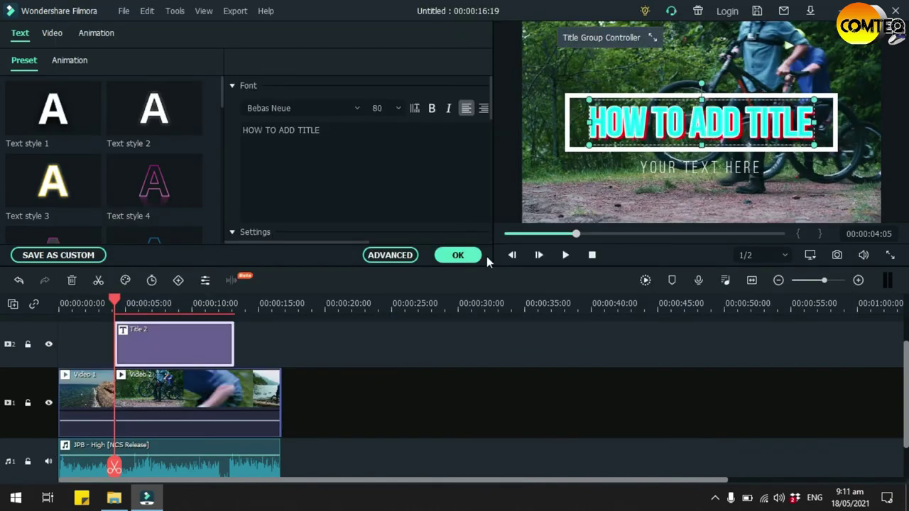
Open the "YOUR TEXT HERE" subtitle in the advanced text editor
right_click(752, 166)
left_click(398, 262)
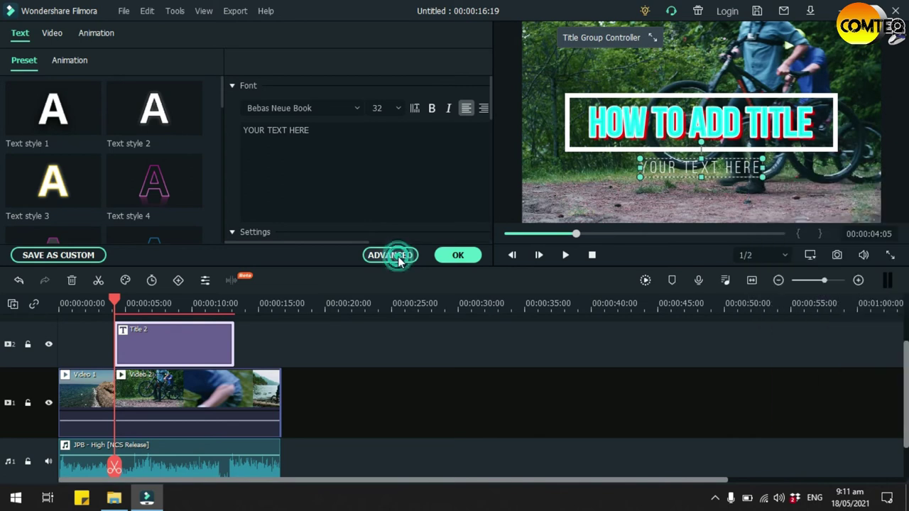
left_click(388, 256)
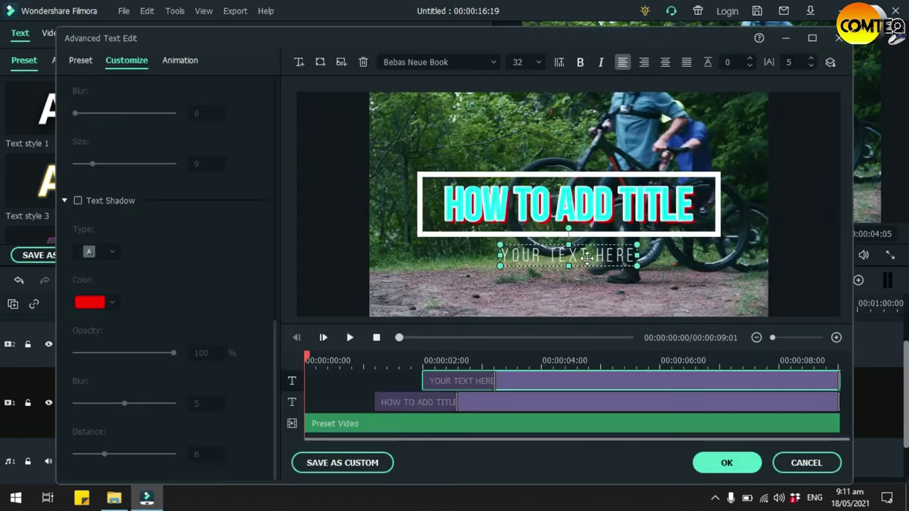
Replace the "YOUR TEXT HERE" subtitle text with "Edited By: ComteQ"
left_click(624, 254)
left_click_drag(274, 335, 325, 117)
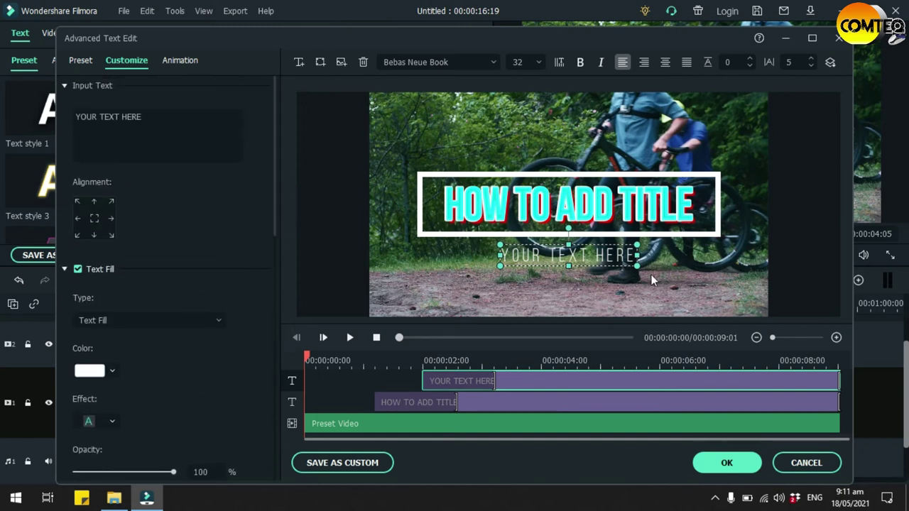
left_click(186, 126)
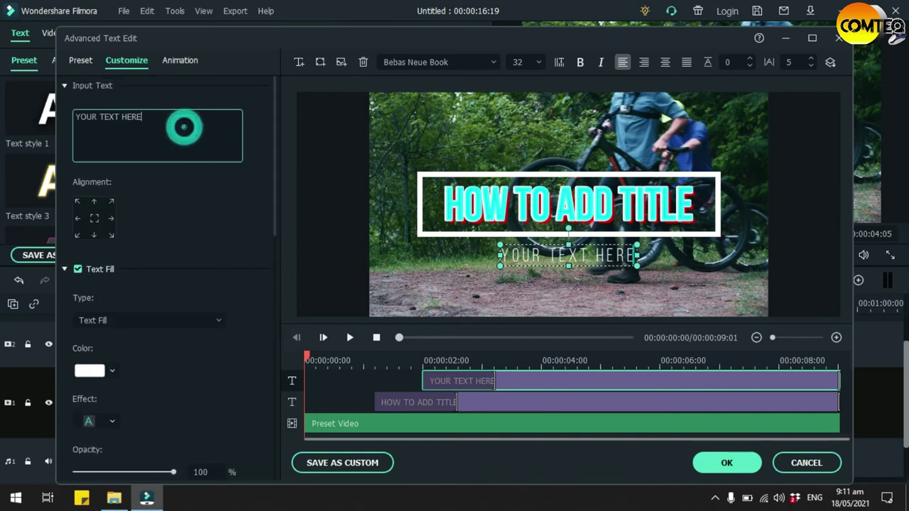
key("BackSpace")
key("BackSpace")
key("BackSpace")
key("BackSpace")
key("BackSpace")
key("BackSpace")
key("BackSpace")
key("BackSpace")
key("BackSpace")
key("BackSpace")
key("BackSpace")
key("BackSpace")
key("BackSpace")
key("BackSpace")
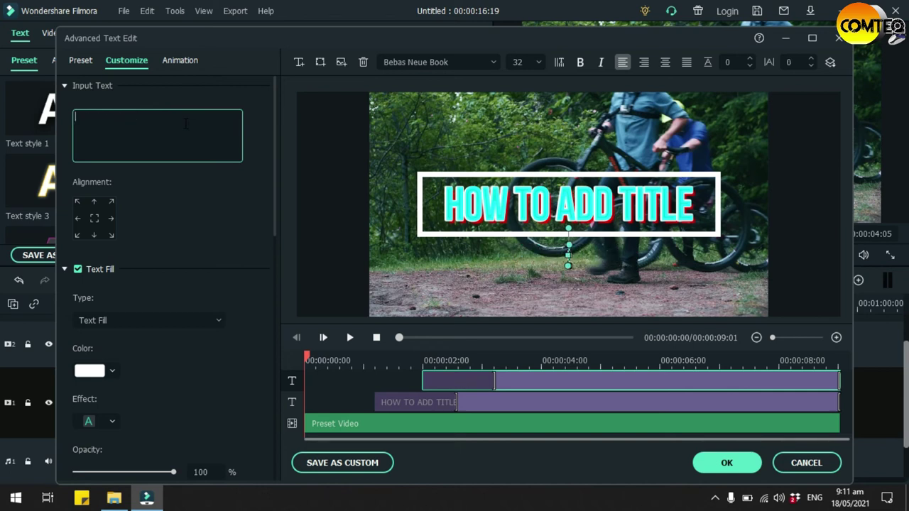
type("eDITE")
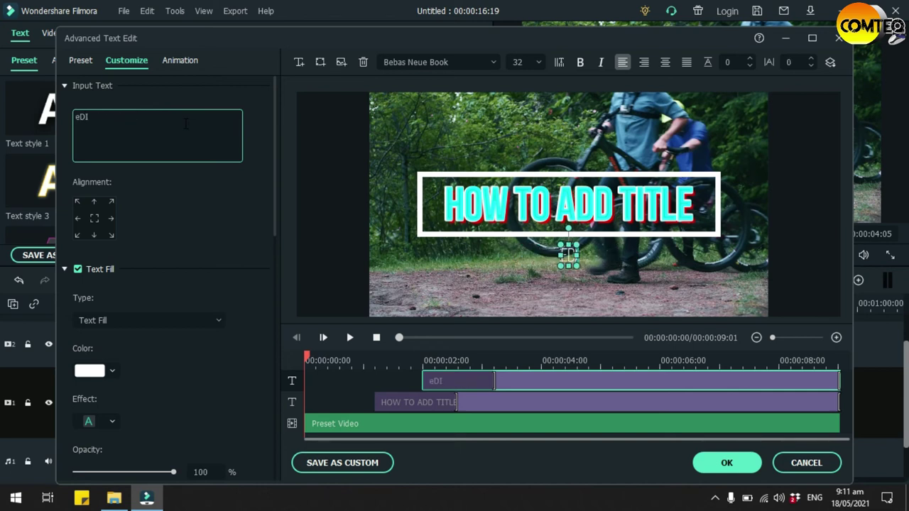
key("BackSpace")
key("BackSpace")
key("BackSpace")
key("BackSpace")
key("BackSpace")
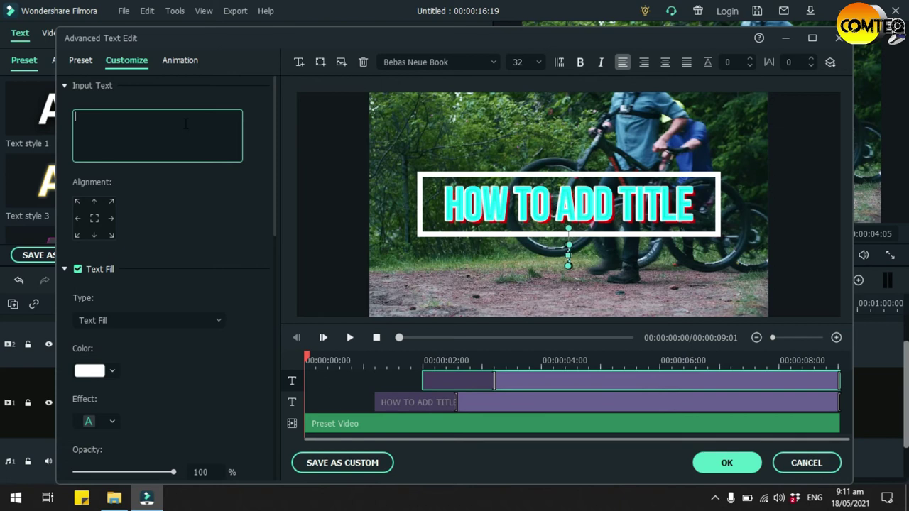
type("Edited")
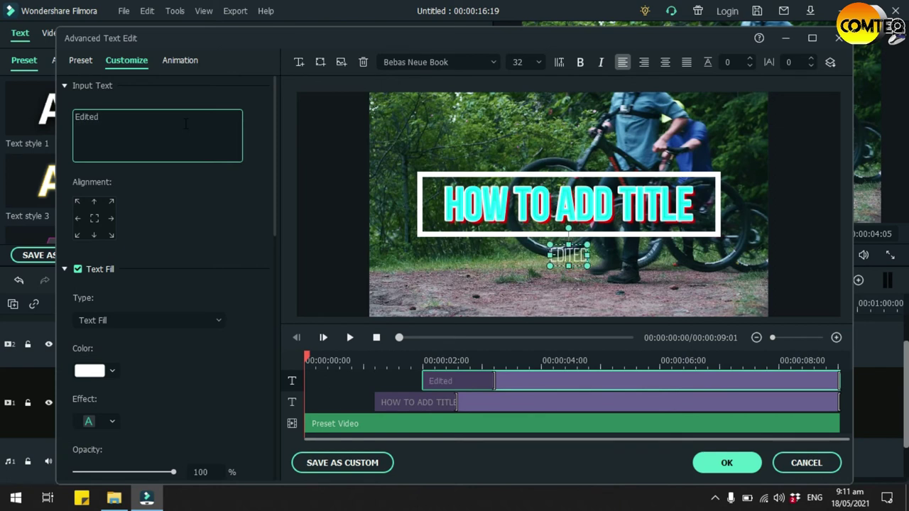
type(" By")
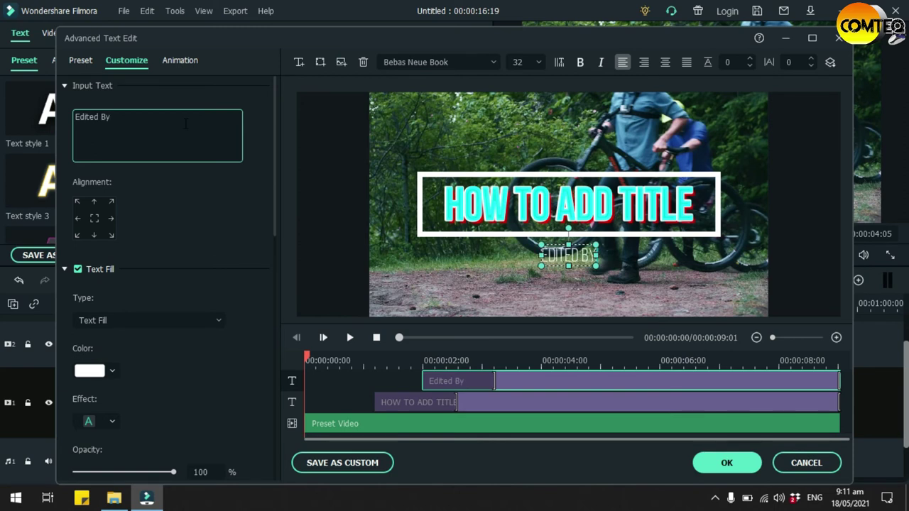
type(": C")
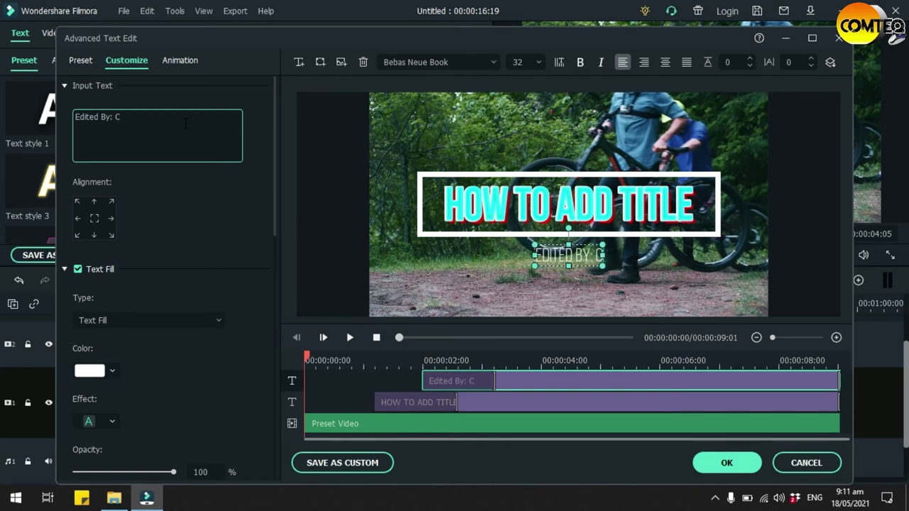
type("omteQ")
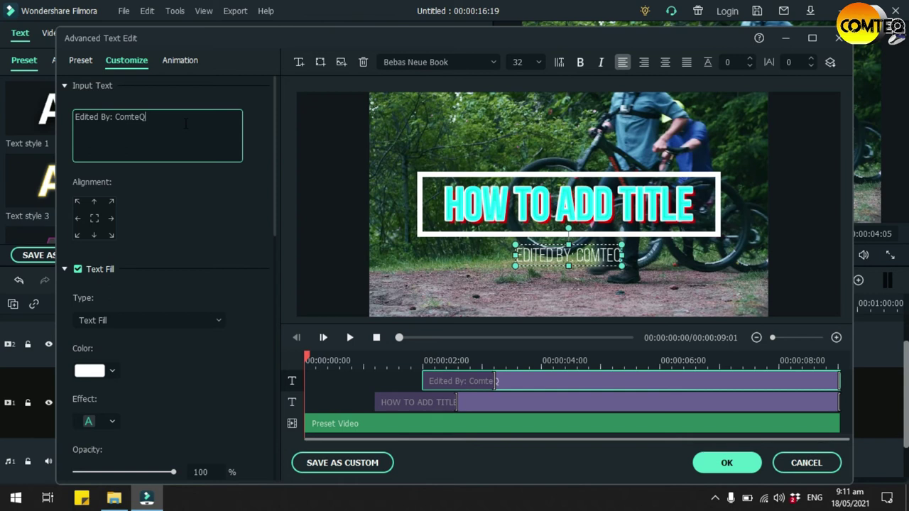
Set the text fill color of the "Edited By: ComteQ" subtitle to orange from the basic colors
left_click_drag(275, 124, 274, 174)
left_click(112, 257)
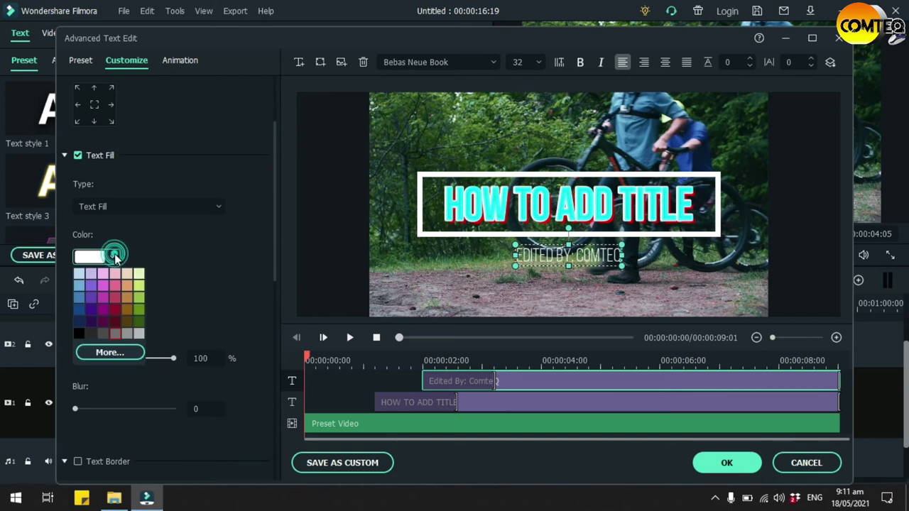
left_click(114, 351)
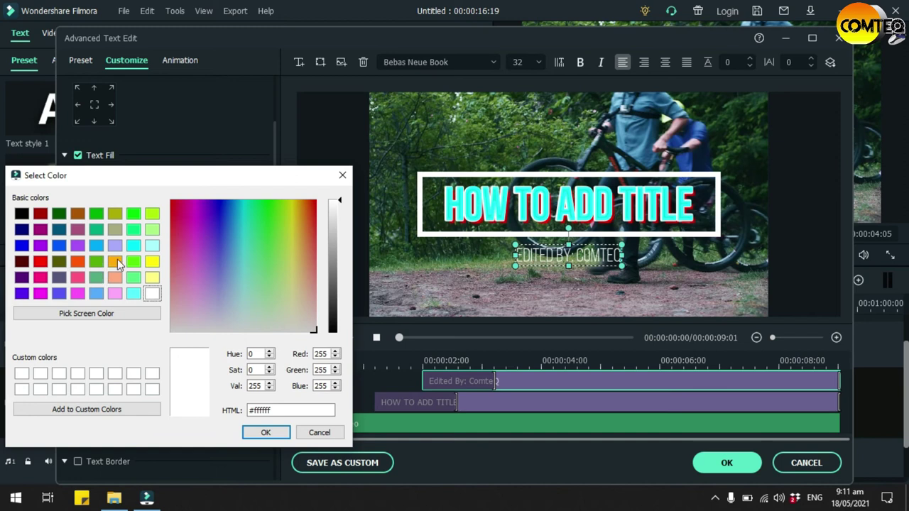
left_click(117, 262)
left_click(270, 434)
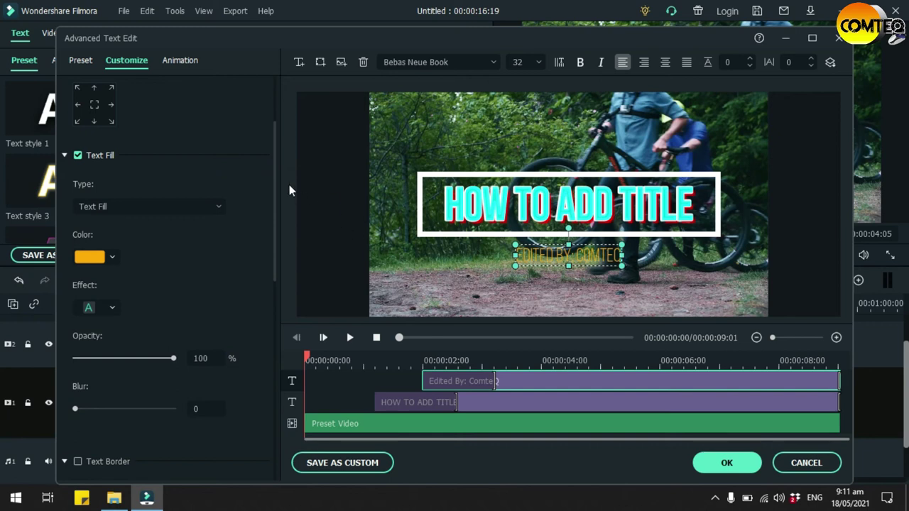
Set the blur of the subtitle's text fill to 3
left_click_drag(275, 173, 274, 205)
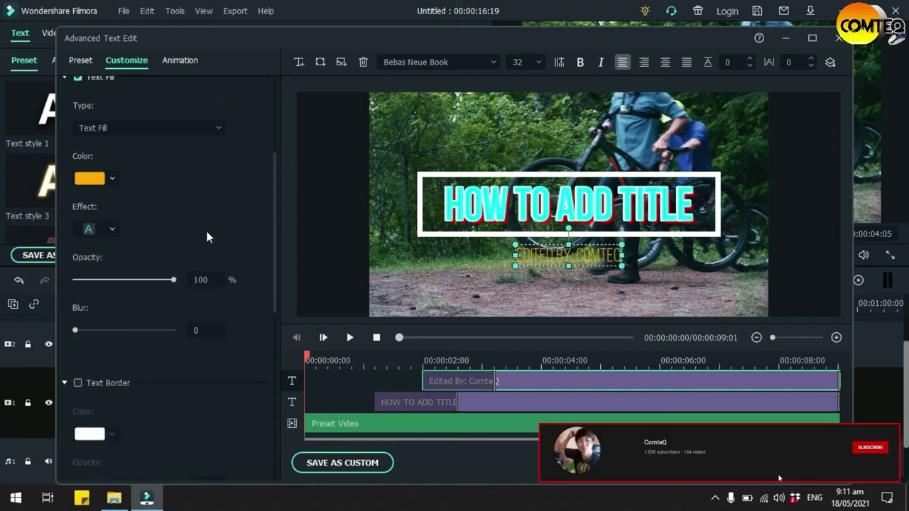
left_click(112, 230)
left_click(234, 299)
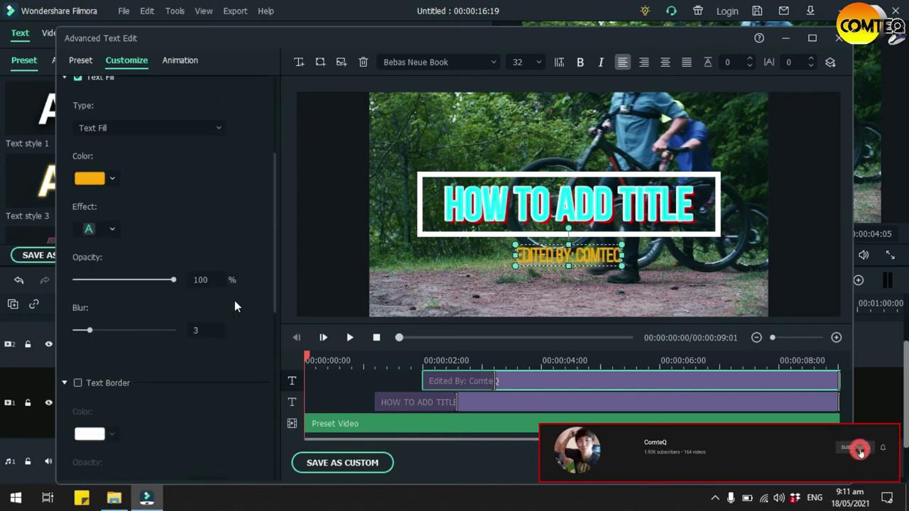
Enable the text border on the "Edited By: ComteQ" subtitle
left_click_drag(275, 193, 279, 231)
left_click(76, 281)
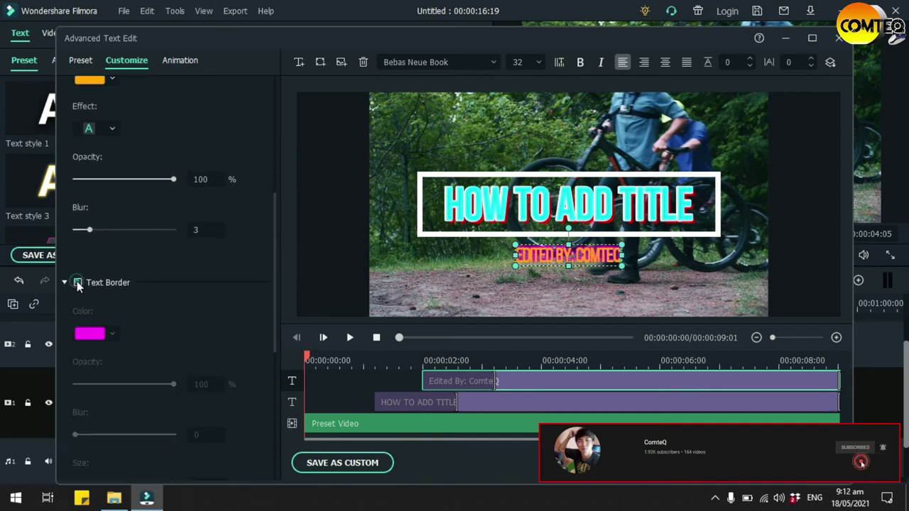
left_click(112, 335)
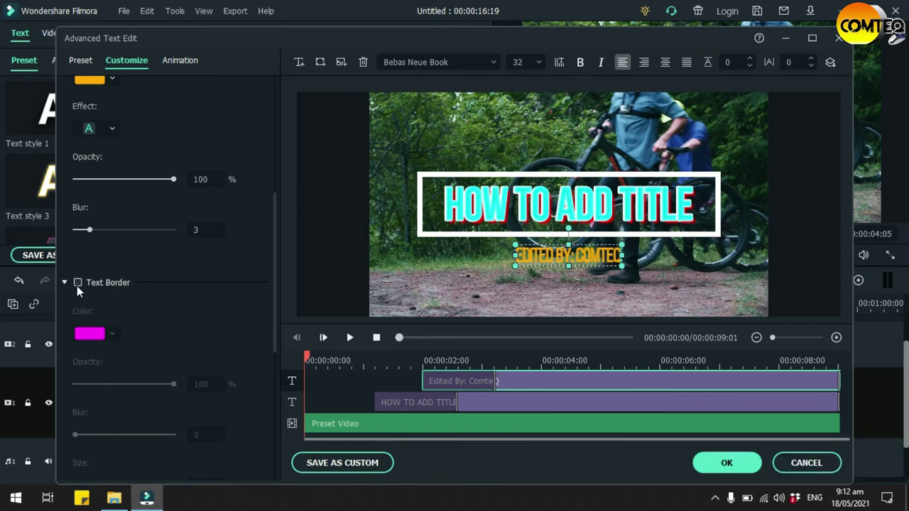
left_click(78, 283)
left_click(113, 337)
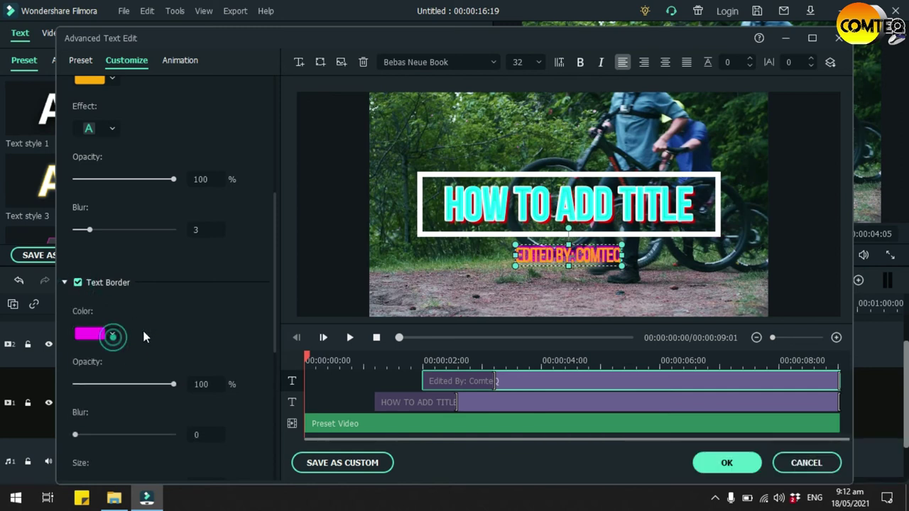
Set the subtitle's text border color to white (#ffffff) and its size to 10
left_click(272, 236)
left_click_drag(276, 252, 280, 292)
left_click(113, 226)
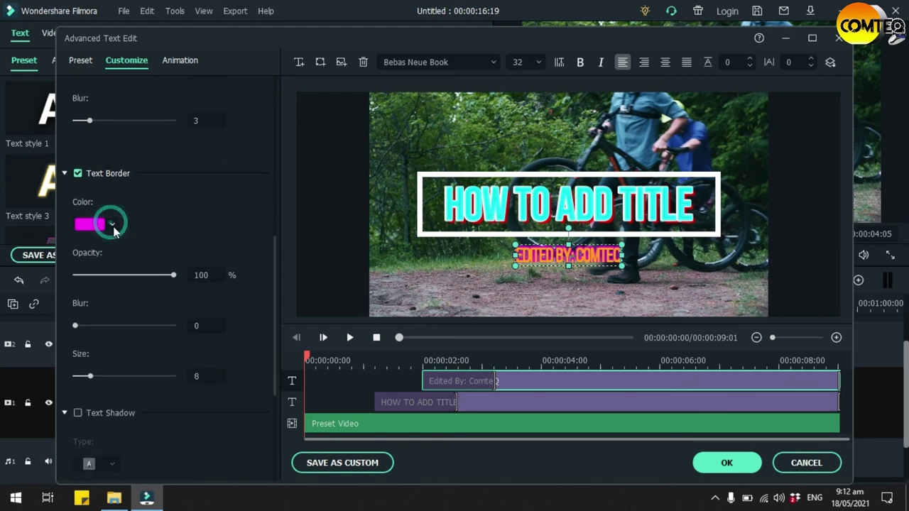
left_click(110, 320)
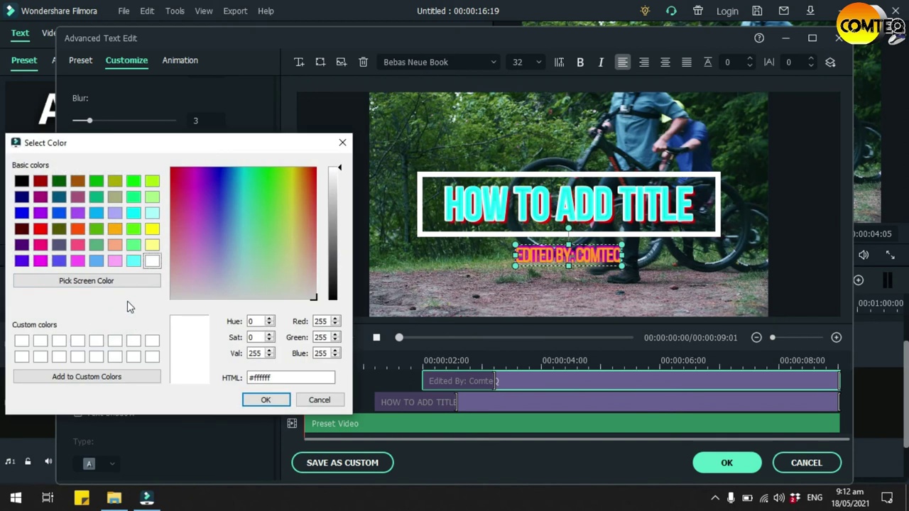
left_click(151, 261)
left_click(266, 401)
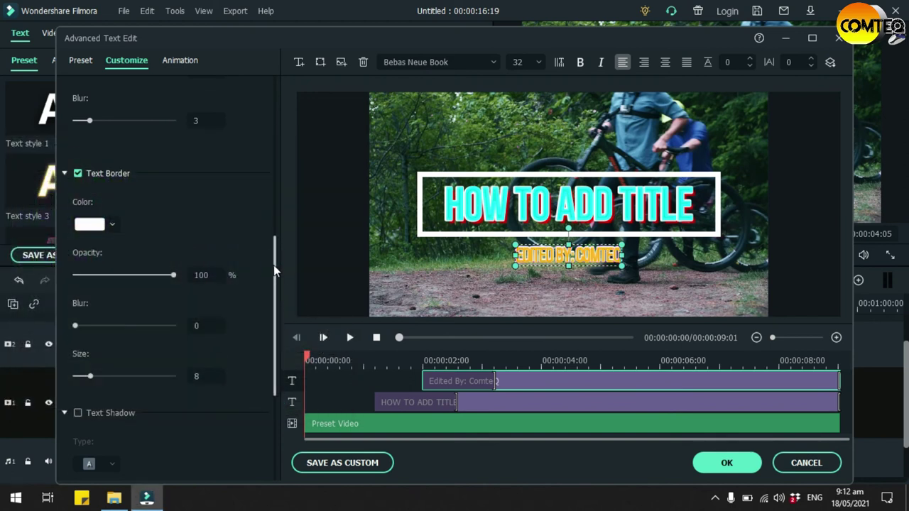
scroll(274, 265, "down", 1)
mouse_move(90, 360)
left_mouse_down()
mouse_move(111, 362)
mouse_move(94, 360)
left_mouse_up()
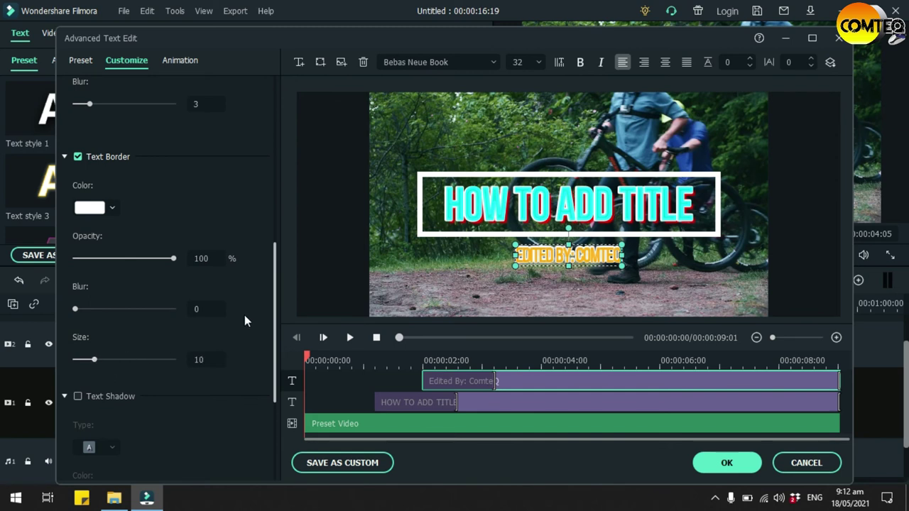
Enable the subtitle's text shadow with a blue color (#0000ff) and a distance of 6
left_click(78, 397)
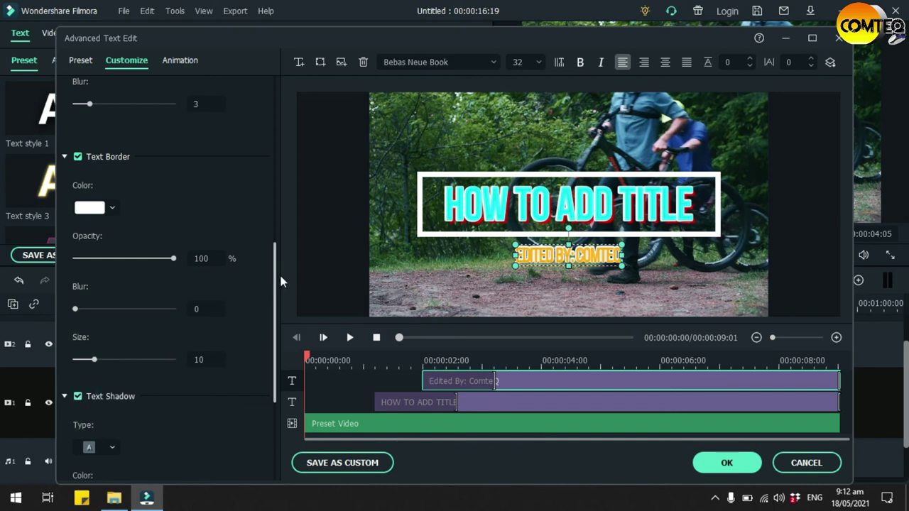
left_click_drag(277, 270, 273, 346)
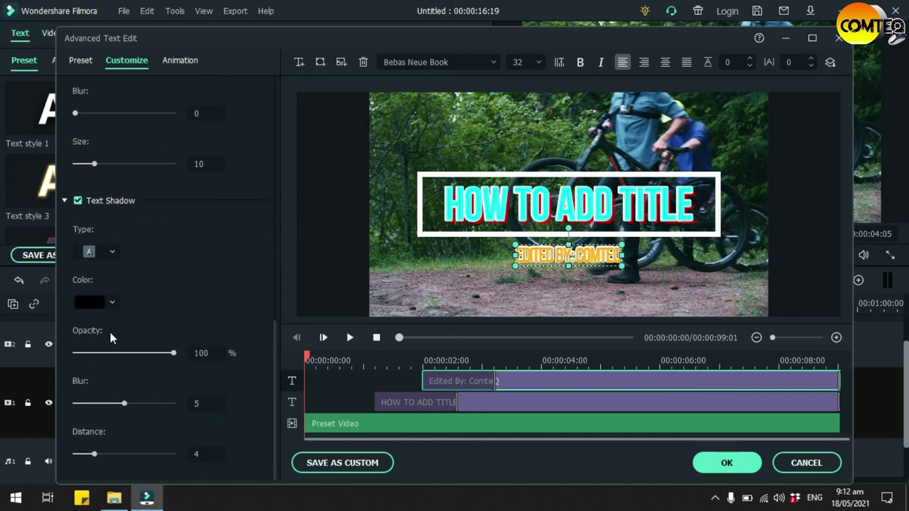
left_click(113, 303)
left_click(110, 398)
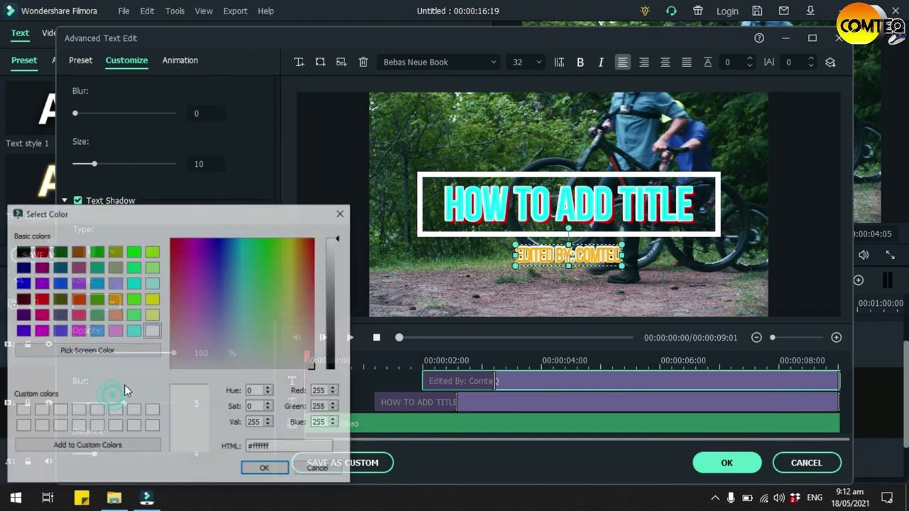
left_click(21, 283)
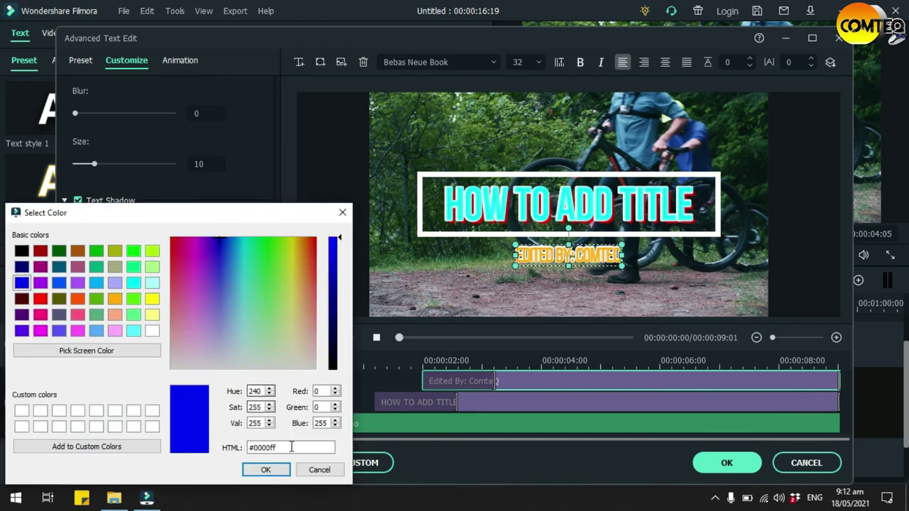
left_click(265, 469)
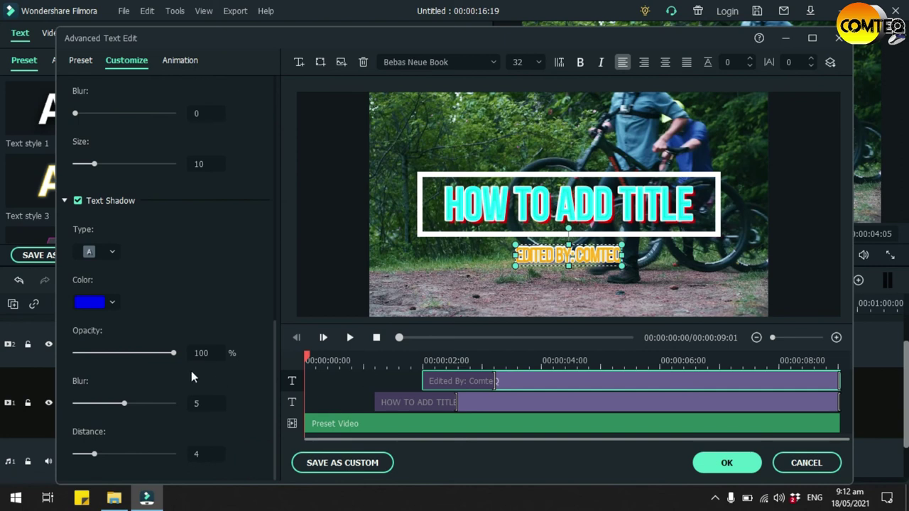
mouse_move(96, 455)
left_mouse_down()
mouse_move(132, 456)
mouse_move(105, 450)
left_mouse_up()
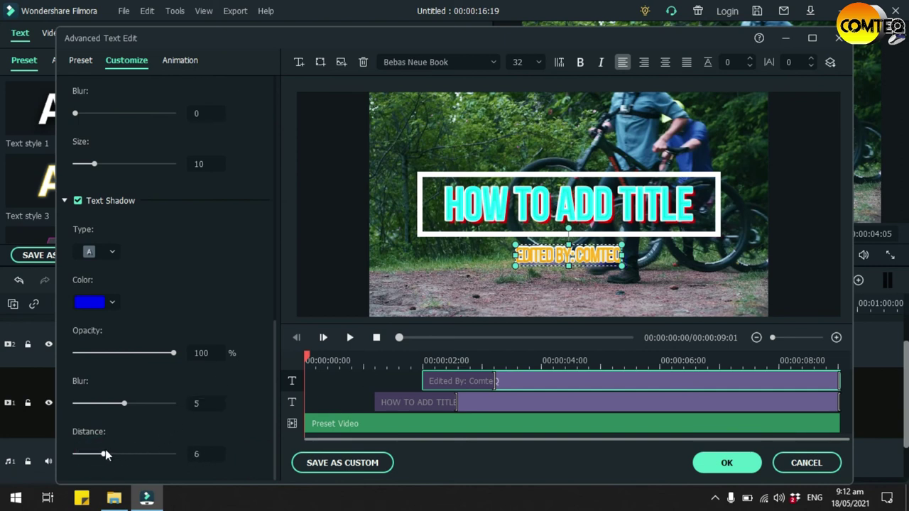
Change the subtitle's text shadow color to black and set its distance to 8
left_click(112, 304)
left_click(106, 396)
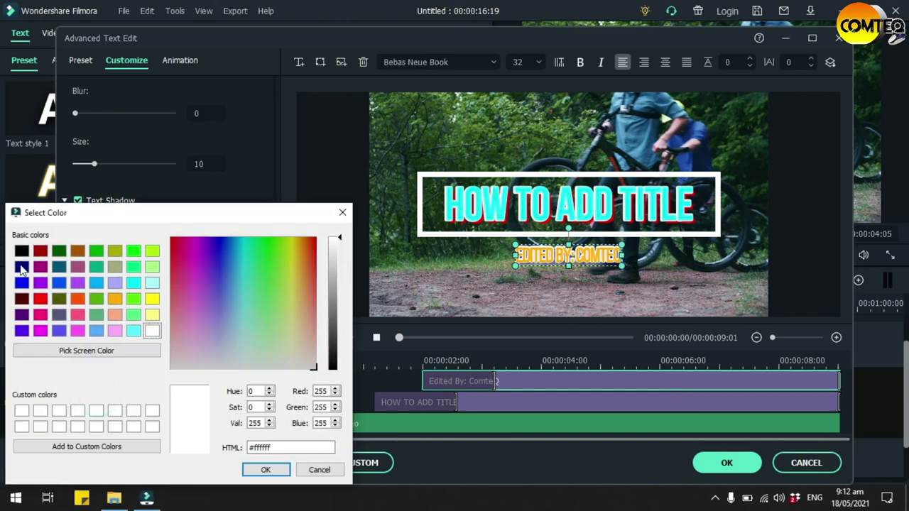
left_click(21, 251)
left_click(267, 470)
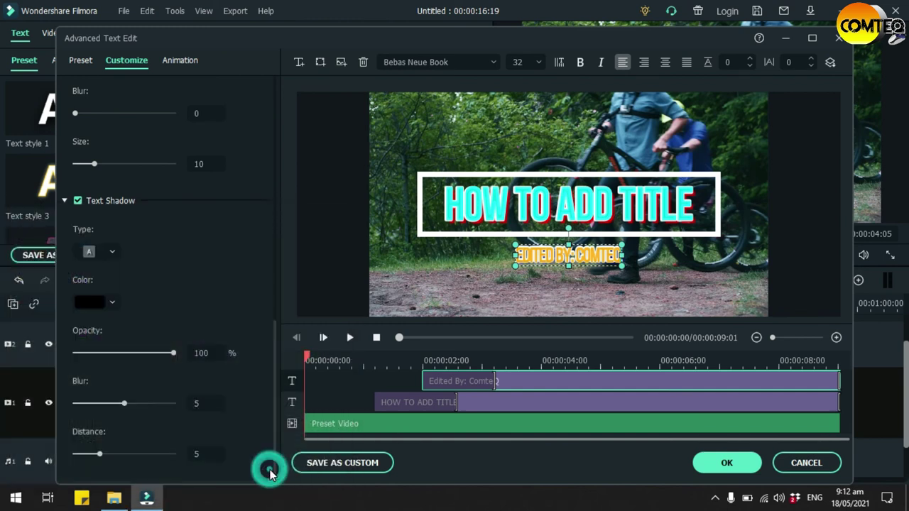
mouse_move(101, 455)
left_mouse_down()
mouse_move(134, 453)
mouse_move(115, 454)
left_mouse_up()
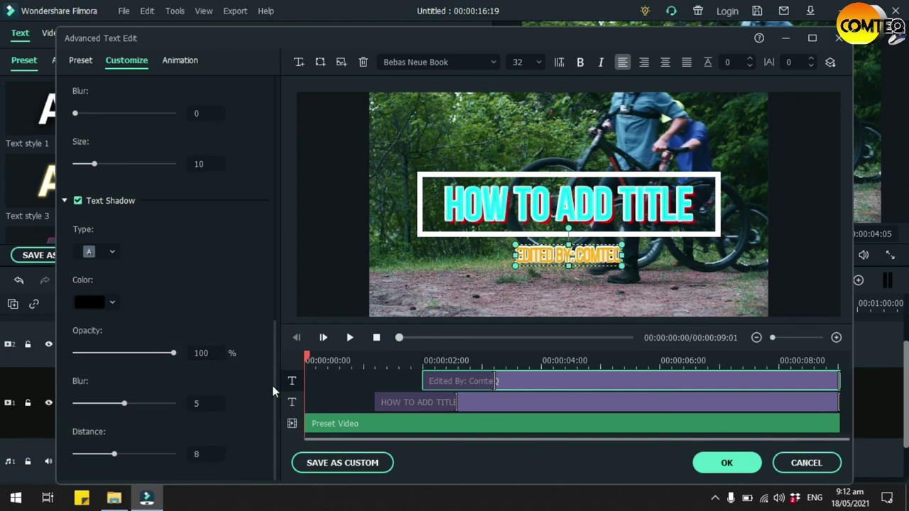
Try the Type Writer, Cinema style and Doomo Design text animations on the subtitle
left_click(184, 61)
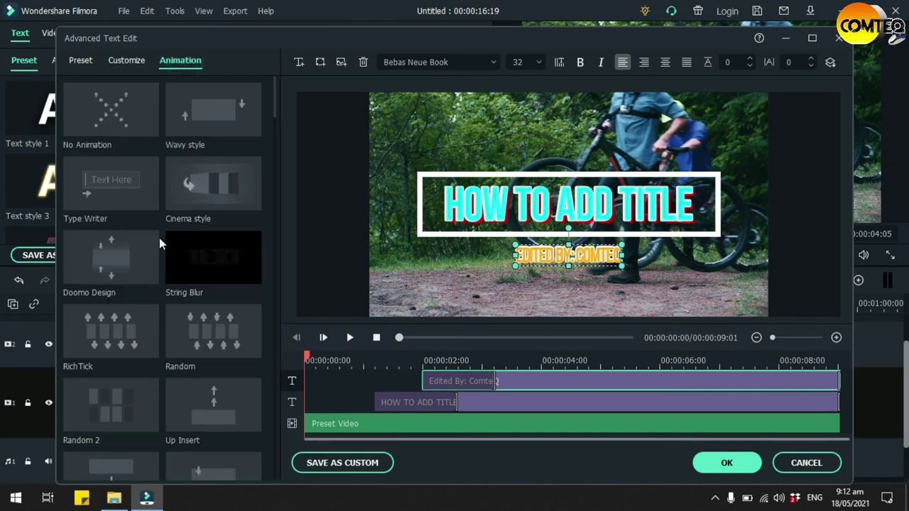
double_click(114, 186)
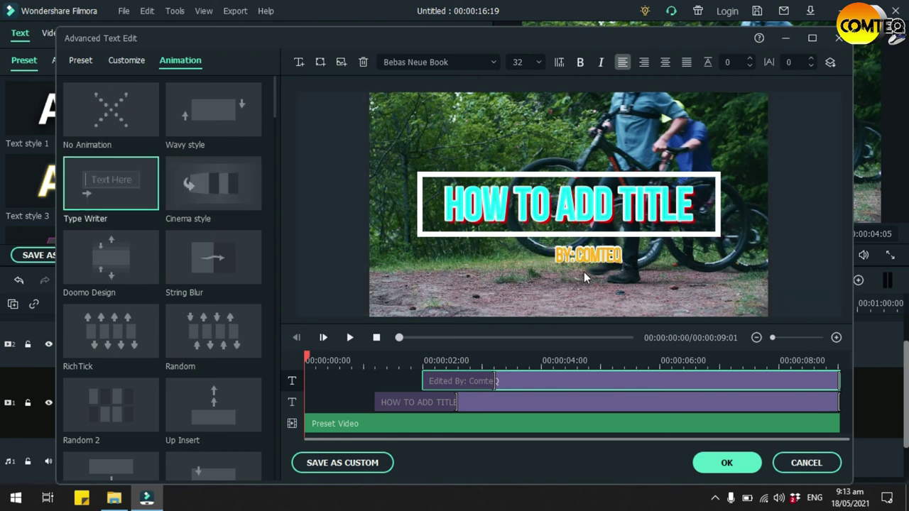
double_click(215, 196)
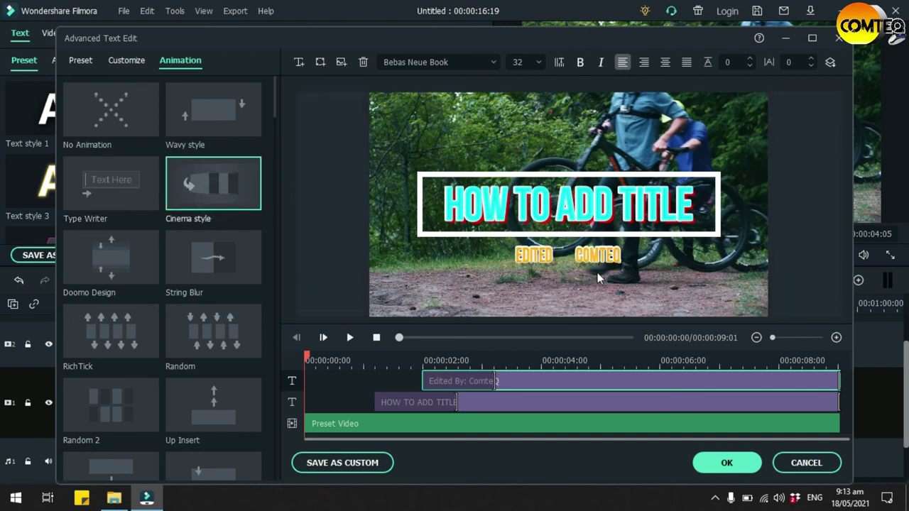
double_click(123, 268)
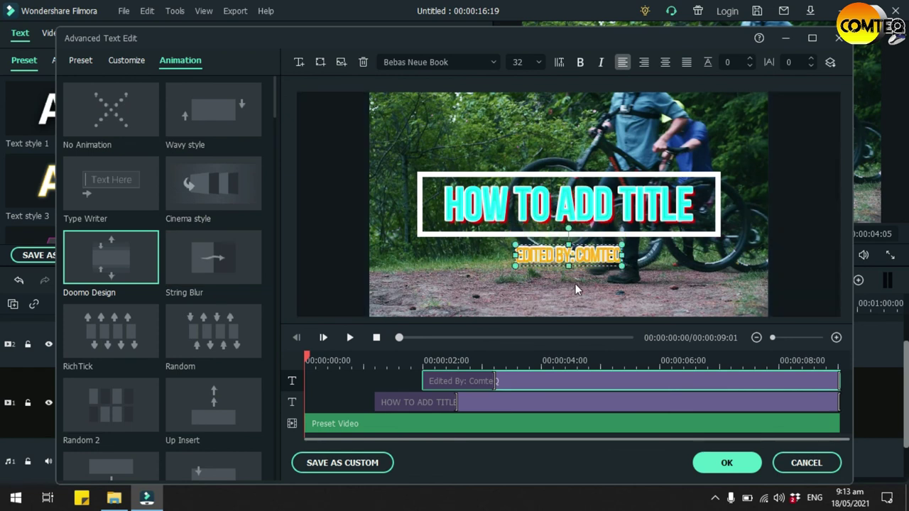
Choose the Type Writer animation for the subtitle and apply all the title edits
left_click(97, 186)
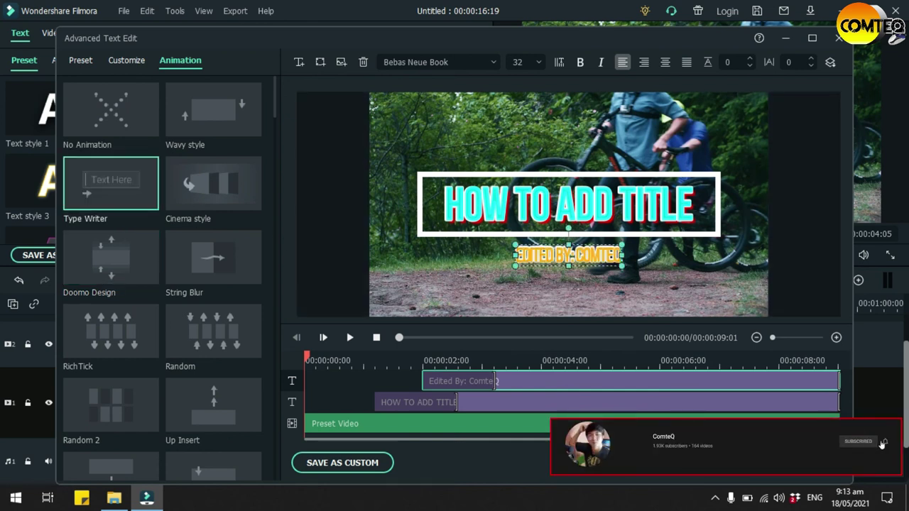
left_click(799, 462)
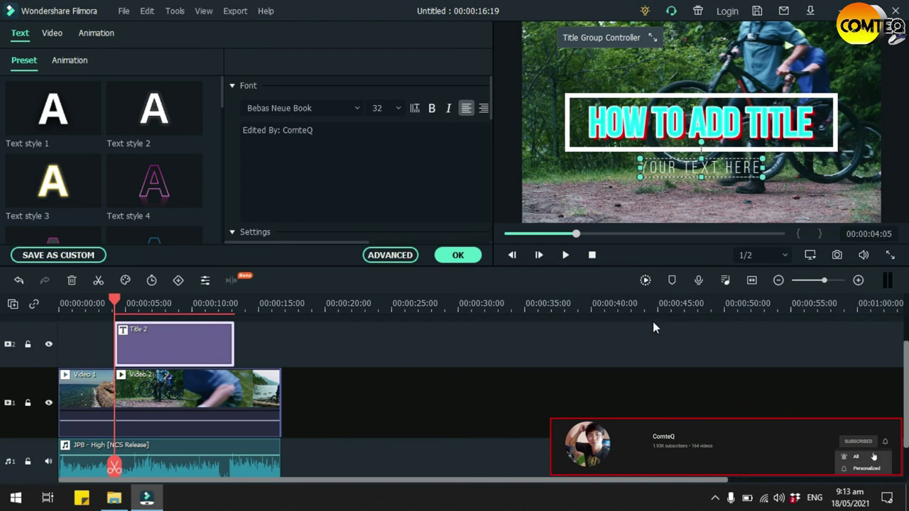
left_click(473, 256)
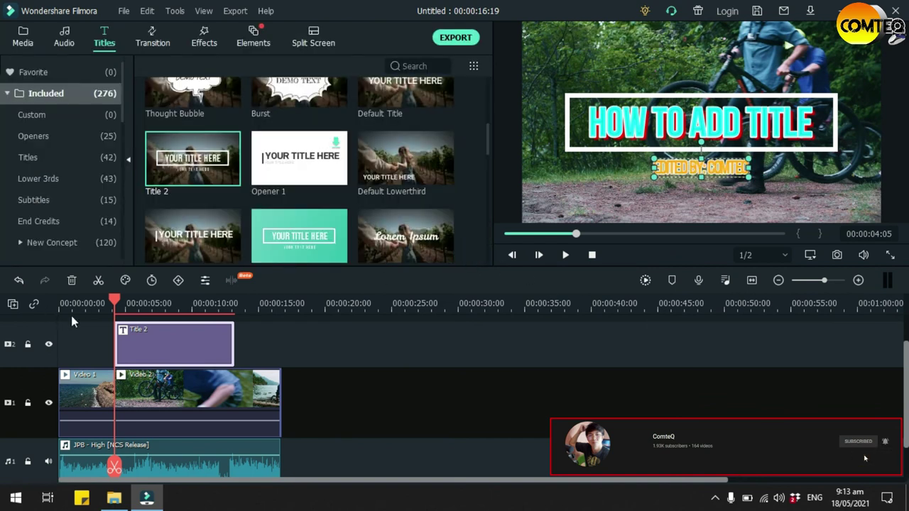
Play the video from the beginning of the timeline to preview the title
left_click_drag(114, 304, 61, 304)
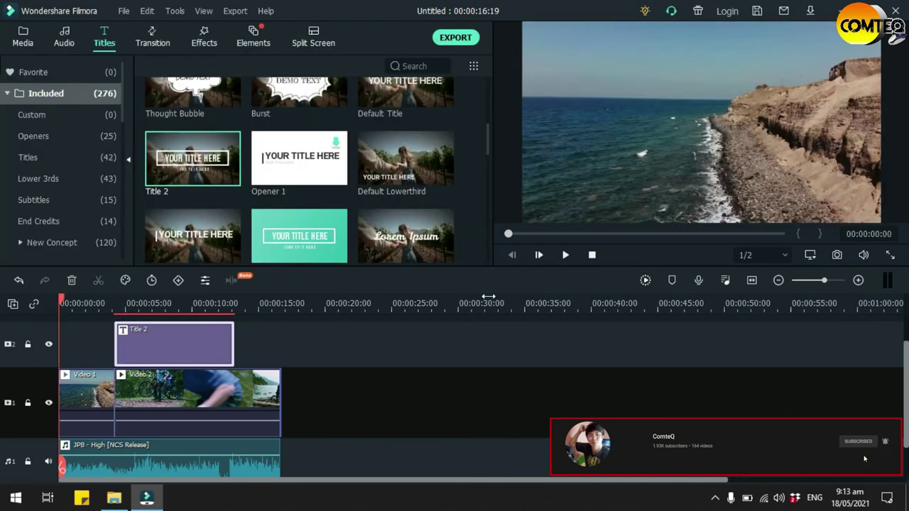
left_click(566, 257)
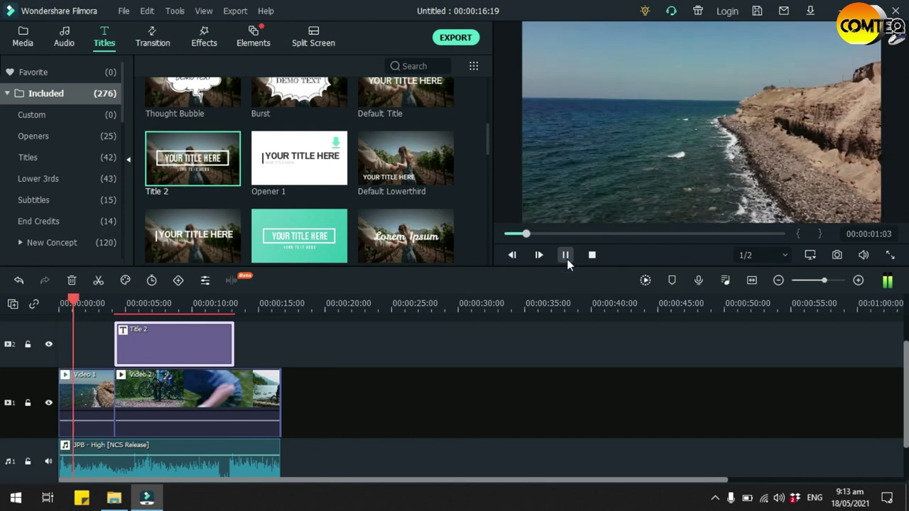